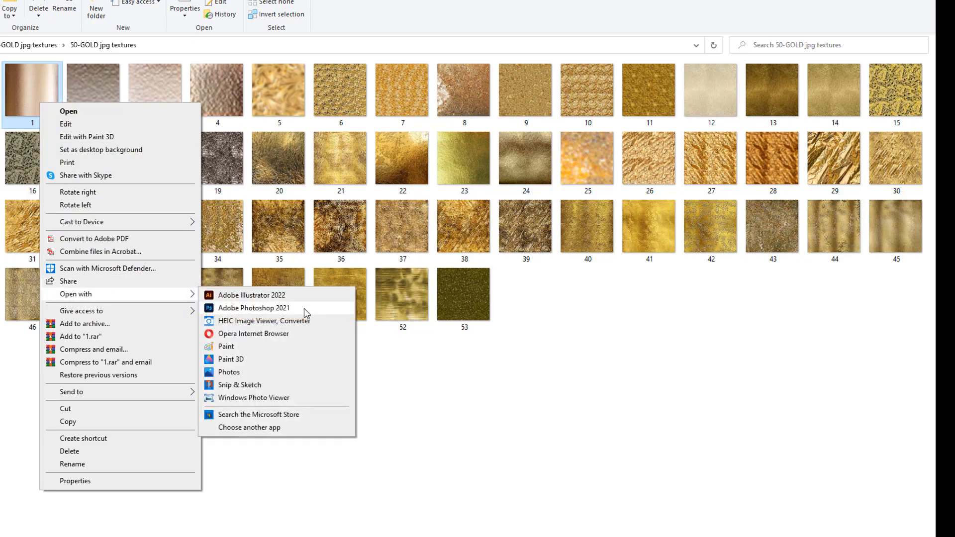
# Step: View the first gold texture image in Windows Photo Viewer and move on to the next image
pyautogui.click(246, 397)
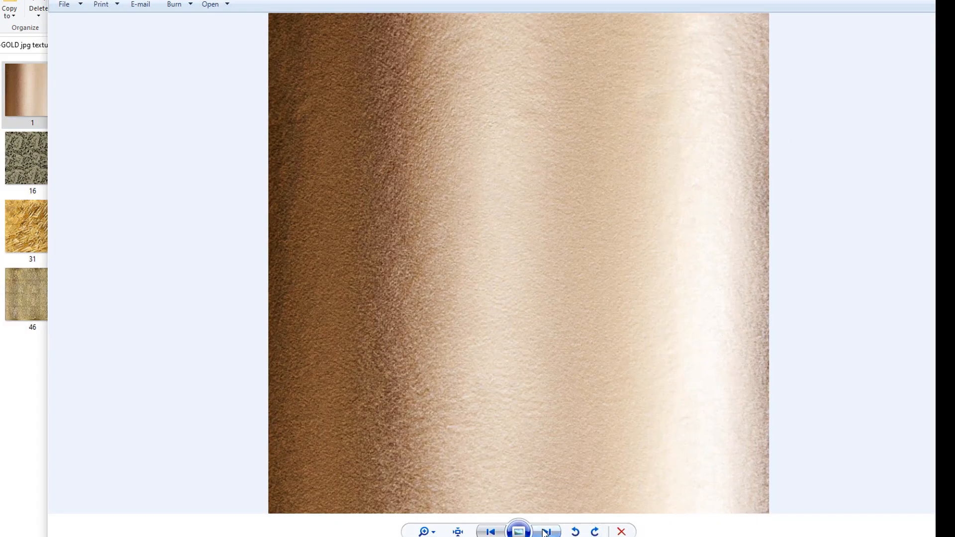
pyautogui.click(548, 531)
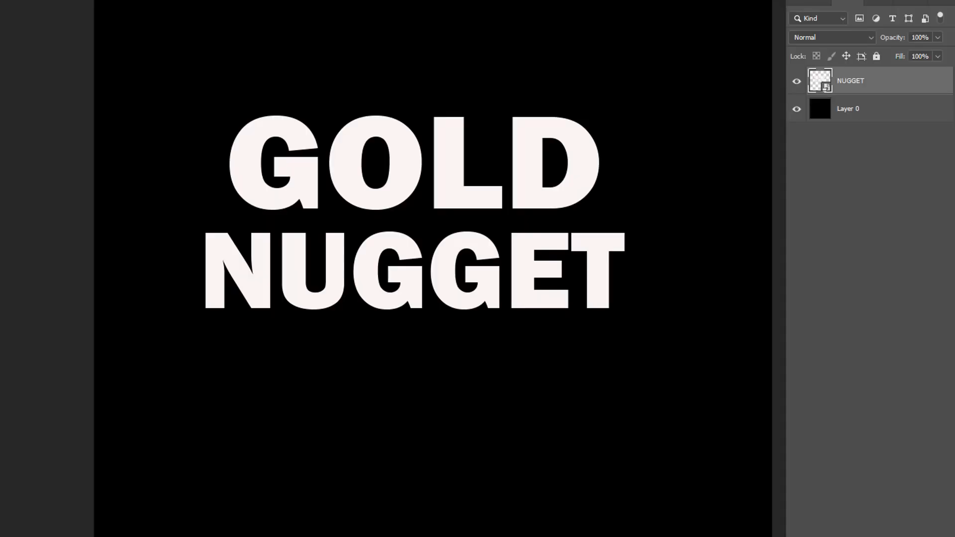
# Step: Add a Pattern Overlay to the NUGGET text layer in Photoshop and pick the pale rose-gold foil pattern
pyautogui.click(851, 529)
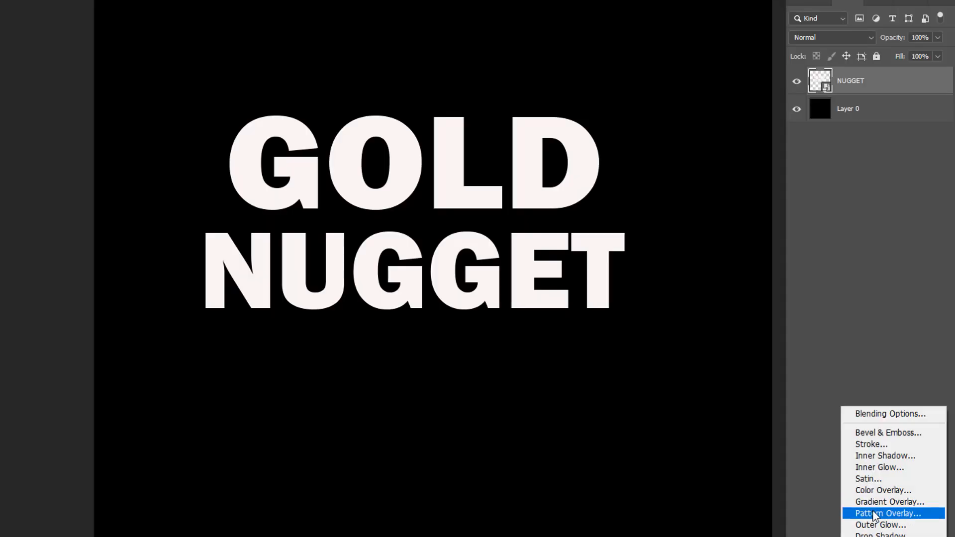
pyautogui.click(875, 514)
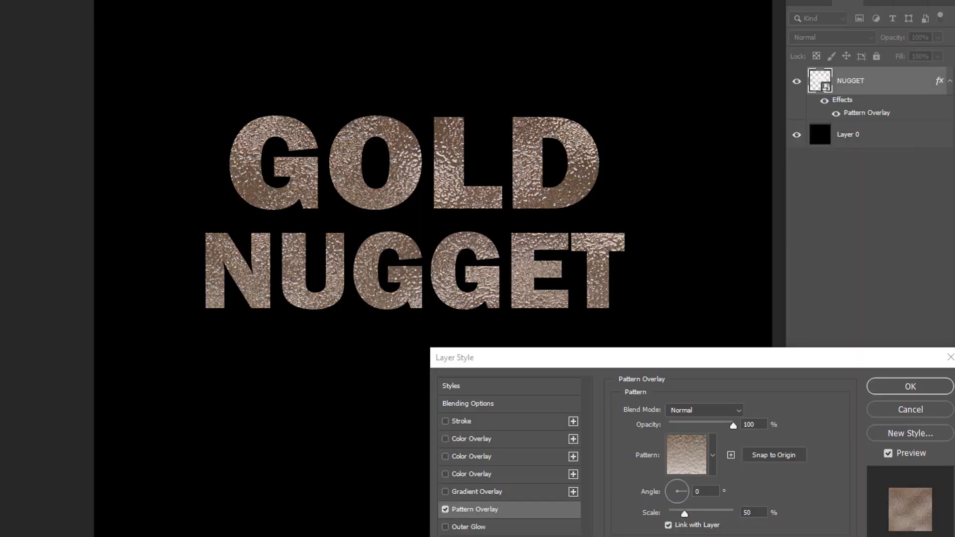
pyautogui.click(712, 455)
pyautogui.click(650, 429)
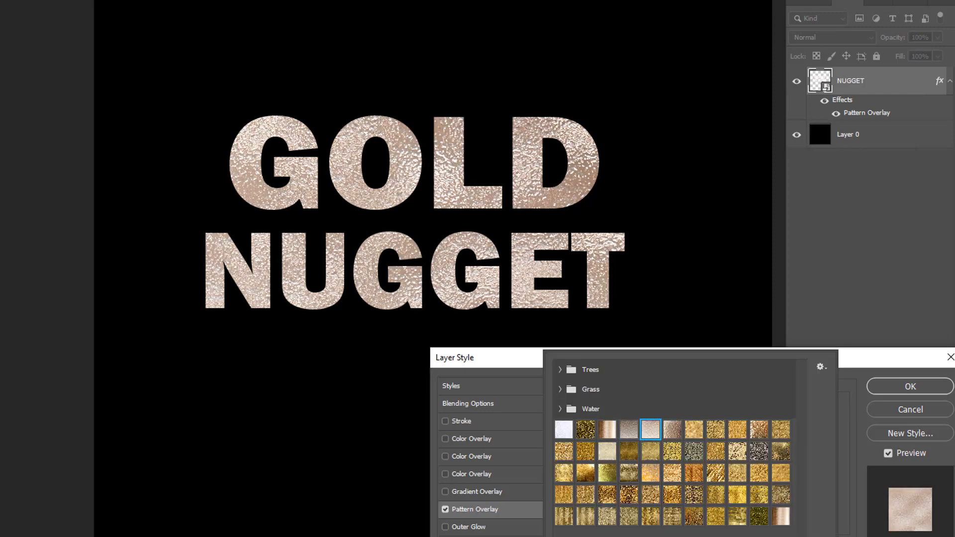
pyautogui.press('Escape')
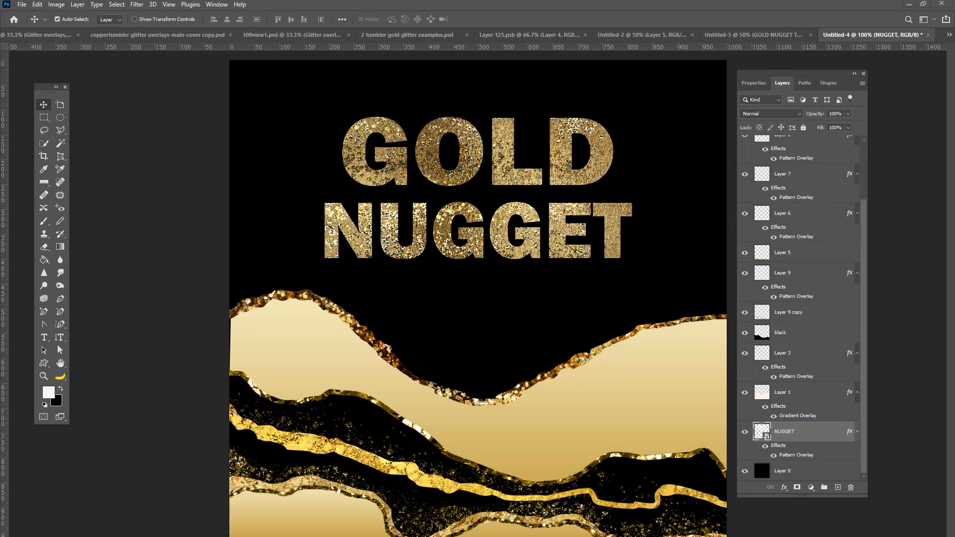
# Step: Hide the NUGGET layer and delete the wave artwork layers from Layer 1 up to Layer 2
pyautogui.click(744, 431)
pyautogui.click(781, 394)
pyautogui.scroll(3, 791, 294)
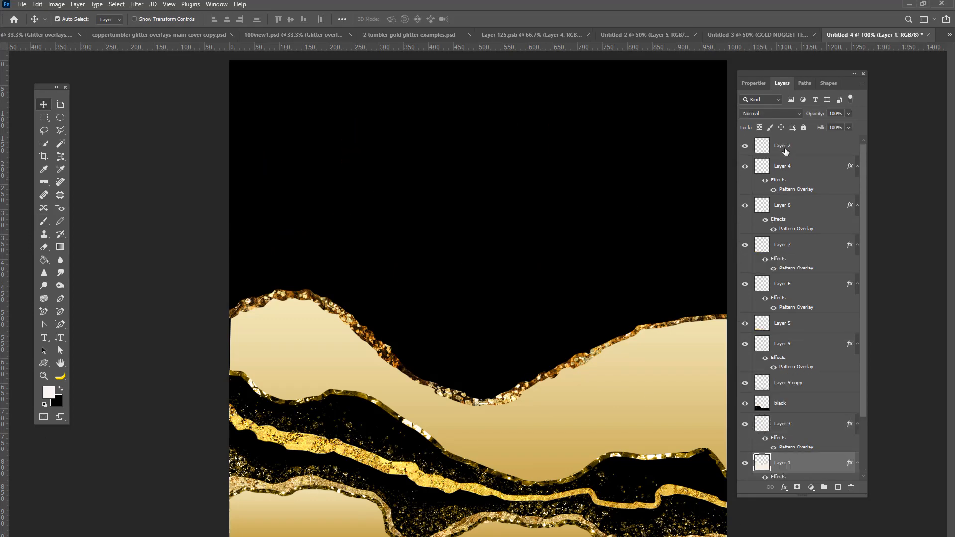
pyautogui.keyDown('shift'); pyautogui.click(785, 150); pyautogui.keyUp('shift')
pyautogui.press('Delete')
# Step: Create a new layer and rename it "layer one"
pyautogui.click(838, 488)
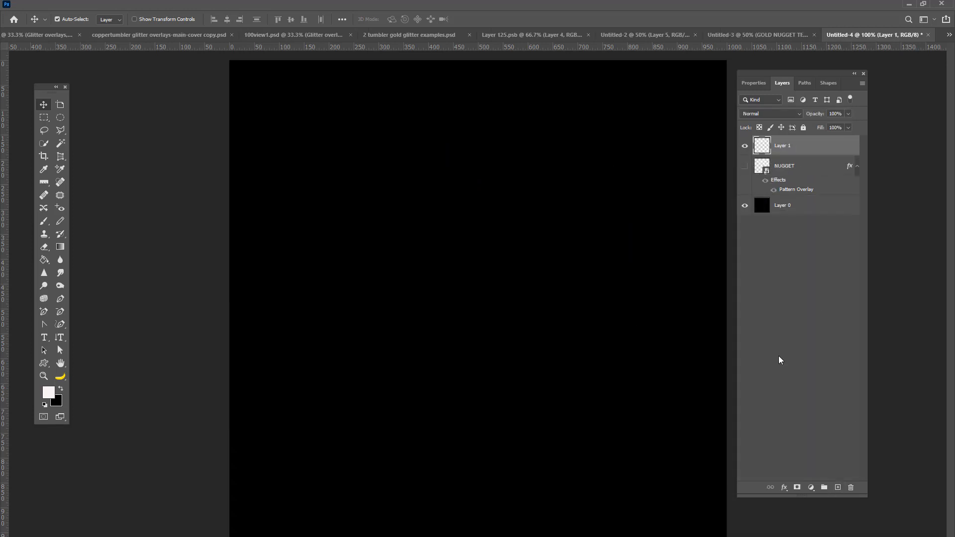
pyautogui.doubleClick(784, 145)
pyautogui.press('Return')
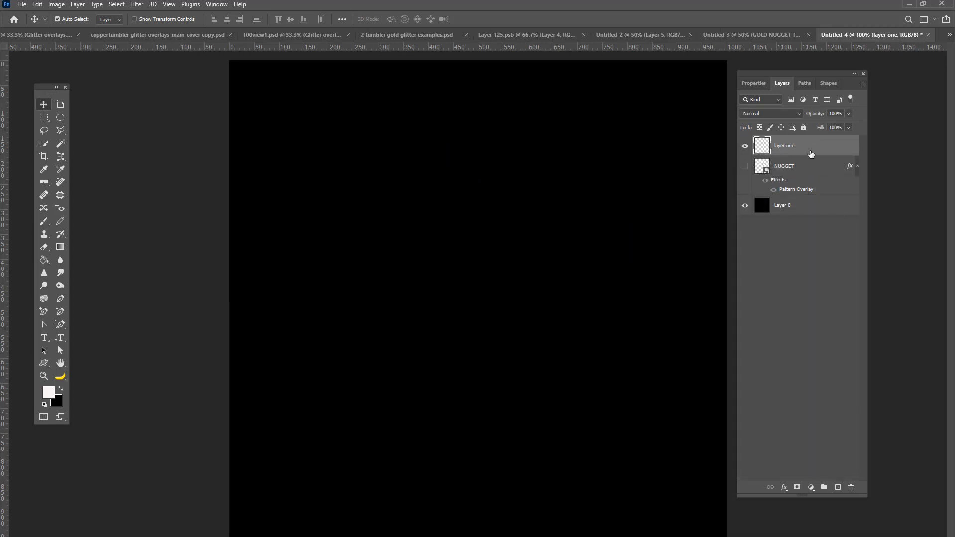
# Step: Draw a closed Pen path with a wavy upper edge enclosing the lower part of the canvas
pyautogui.click(60, 298)
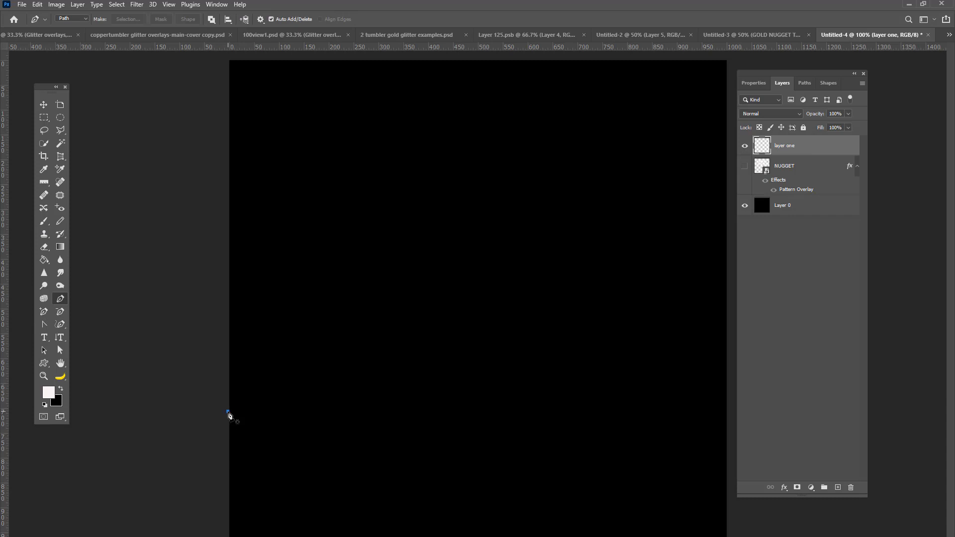
pyautogui.click(227, 411)
pyautogui.moveTo(287, 402); pyautogui.dragTo(410, 420)
pyautogui.moveTo(457, 379); pyautogui.dragTo(501, 375)
pyautogui.moveTo(569, 378); pyautogui.dragTo(735, 413)
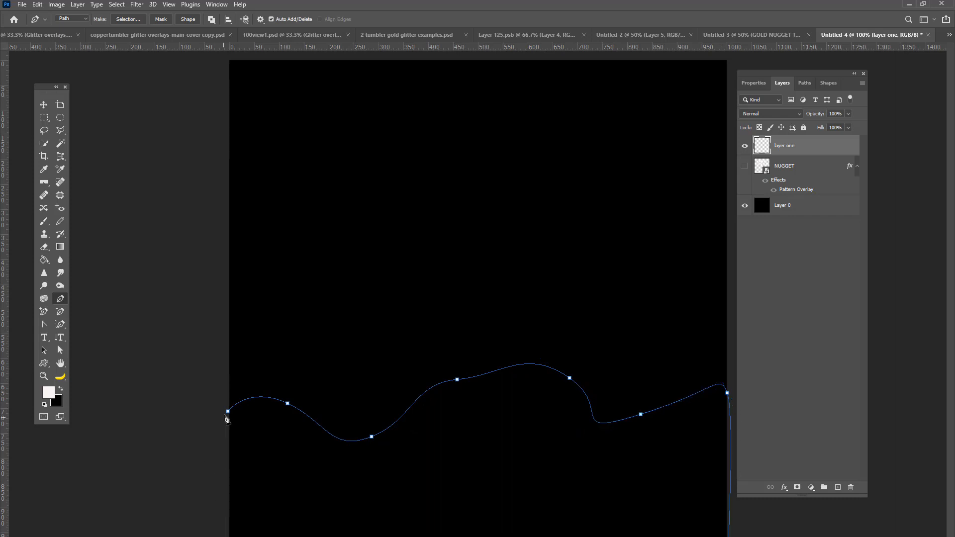
pyautogui.click(227, 416)
# Step: Load the wave path as a selection and fill it with black on layer one
pyautogui.click(805, 82)
pyautogui.click(796, 487)
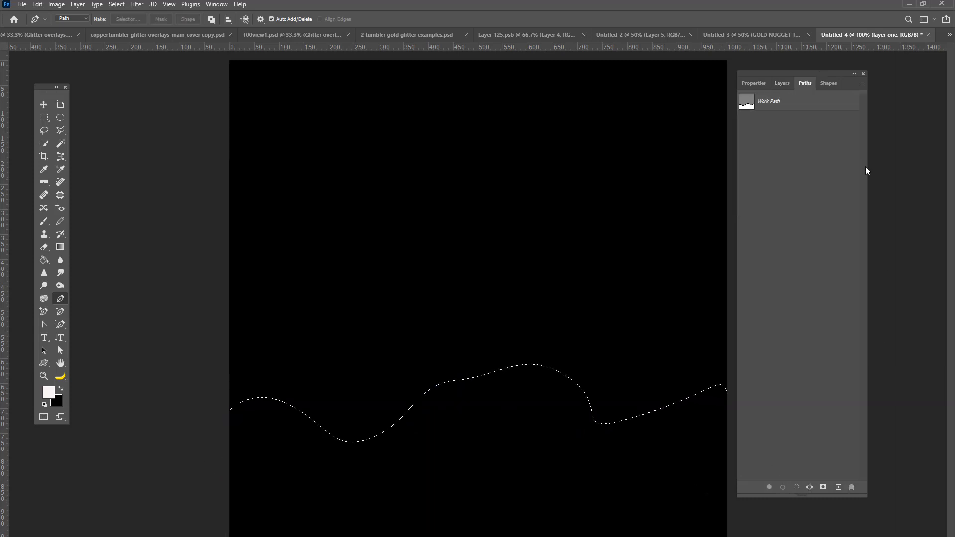
pyautogui.click(782, 83)
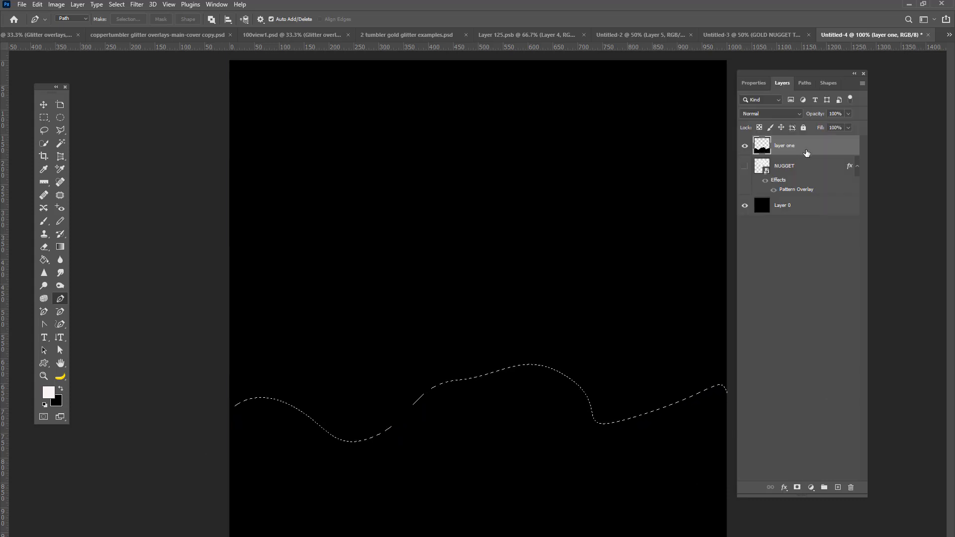
# Step: Add a Gradient Overlay to layer one with Normal blend mode and 100% opacity
pyautogui.click(784, 487)
pyautogui.click(807, 455)
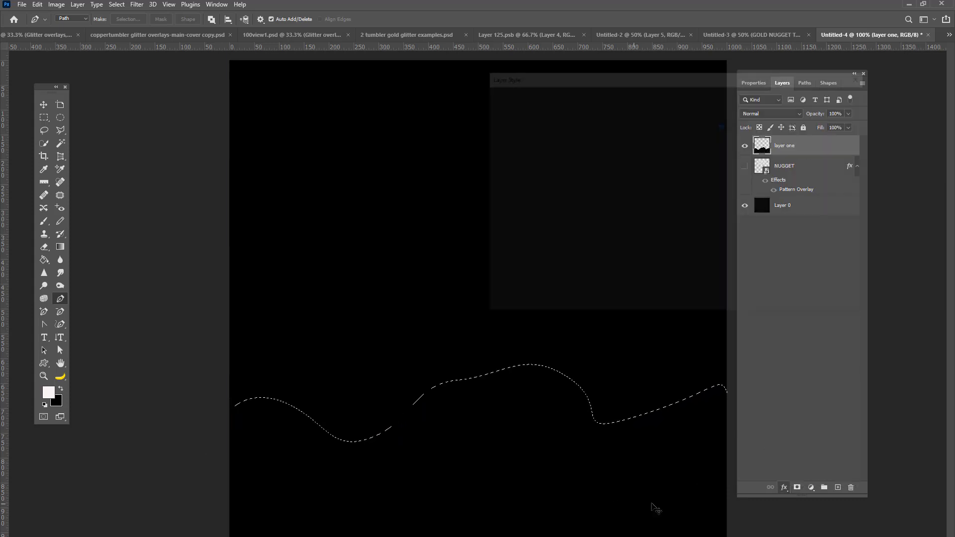
pyautogui.click(685, 114)
pyautogui.click(669, 123)
pyautogui.moveTo(670, 125); pyautogui.dragTo(795, 136)
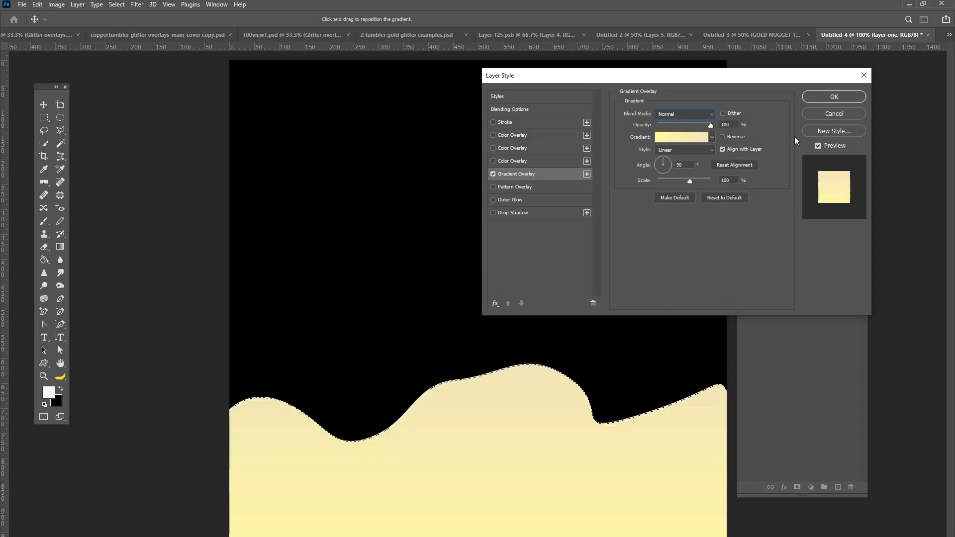
# Step: Change the gradient's starting colour stop to gold d9b75b and accept the edited gradient
pyautogui.click(681, 137)
pyautogui.click(372, 278)
pyautogui.doubleClick(373, 277)
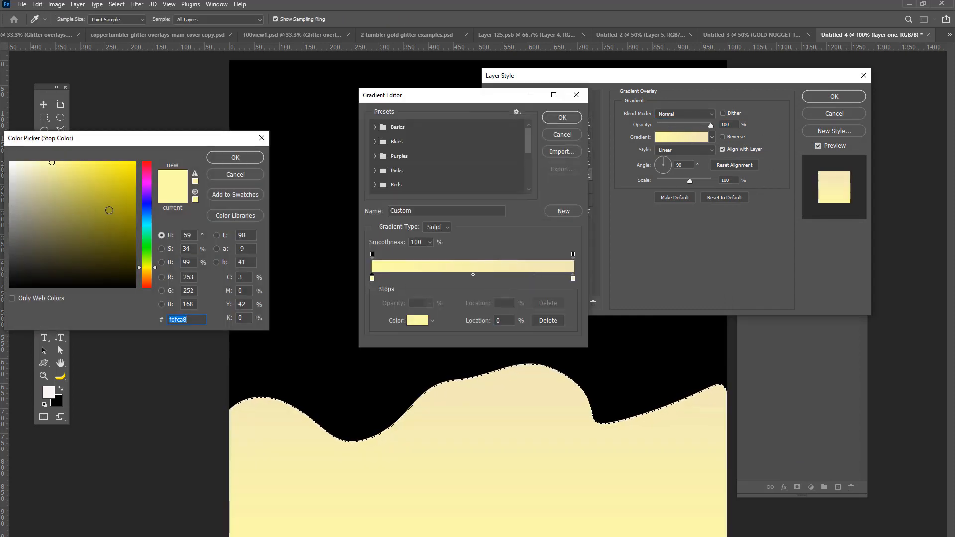
pyautogui.click(140, 276)
pyautogui.click(81, 180)
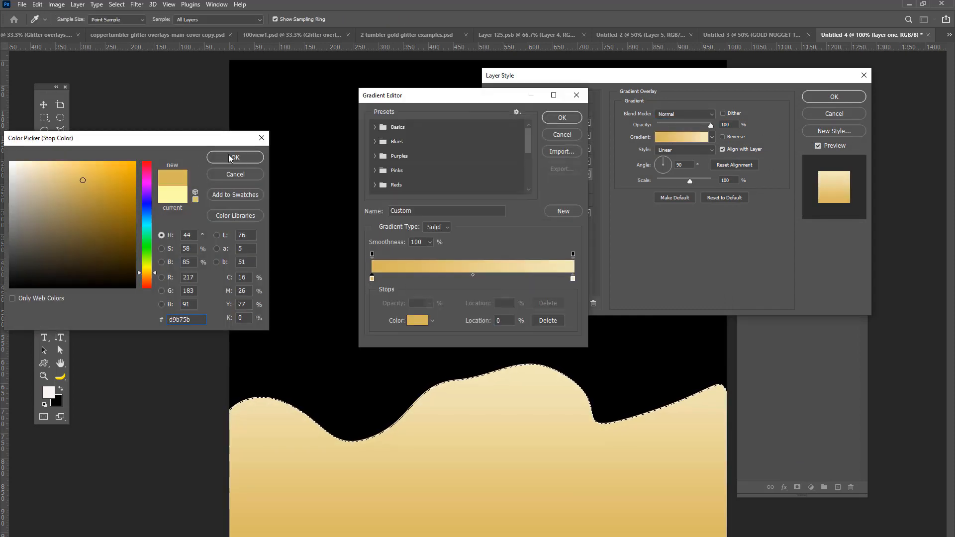
pyautogui.click(236, 157)
pyautogui.click(561, 117)
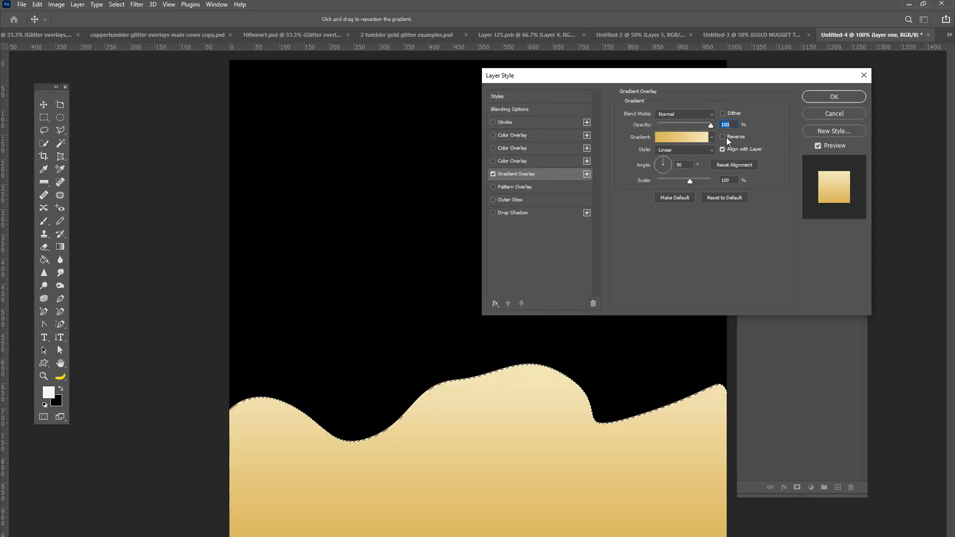
# Step: Try reversing the direction of layer one's gradient overlay
pyautogui.click(722, 137)
pyautogui.click(723, 137)
pyautogui.click(724, 137)
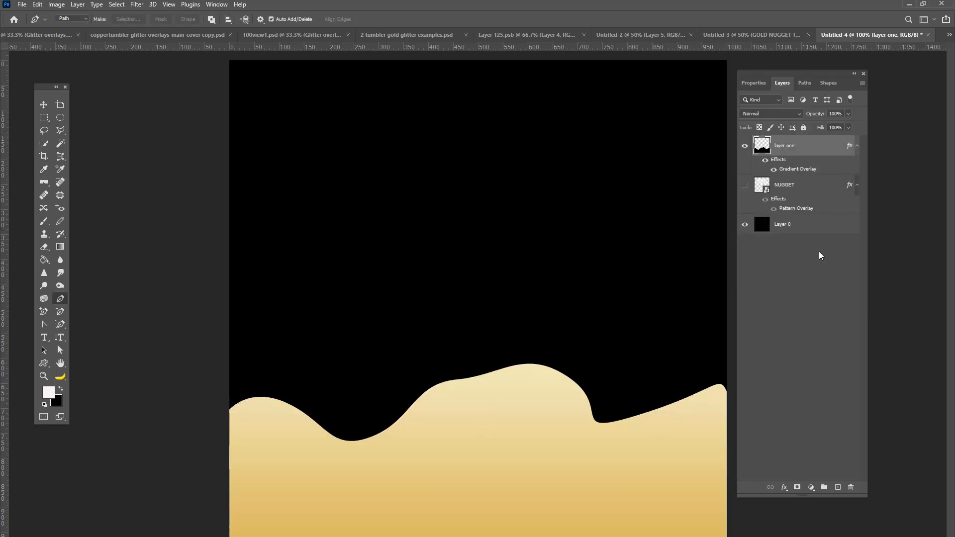
# Step: Create a new layer and choose the Hard Round Pressure Size brush at 6 px with 100% hardness
pyautogui.click(838, 487)
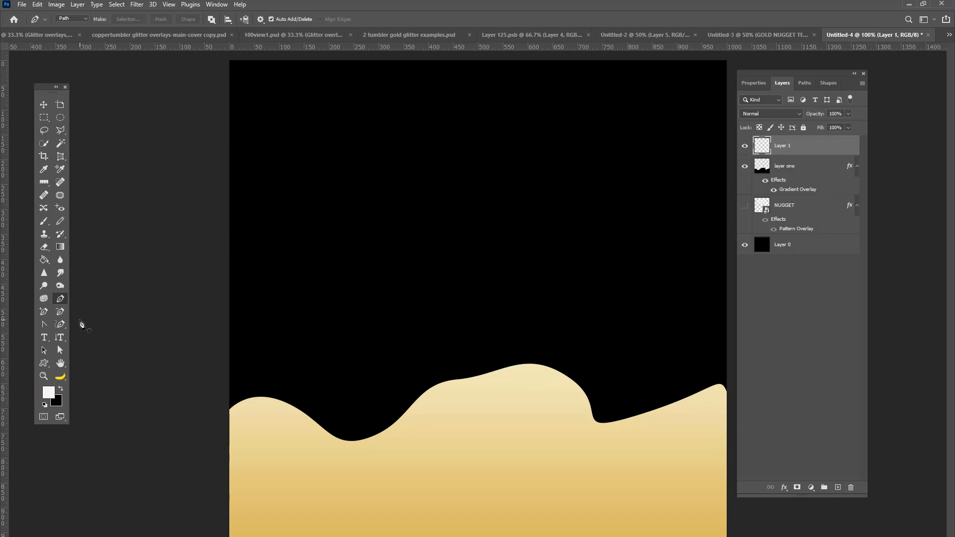
pyautogui.press('b')
pyautogui.click(71, 21)
pyautogui.scroll(15, 151, 194)
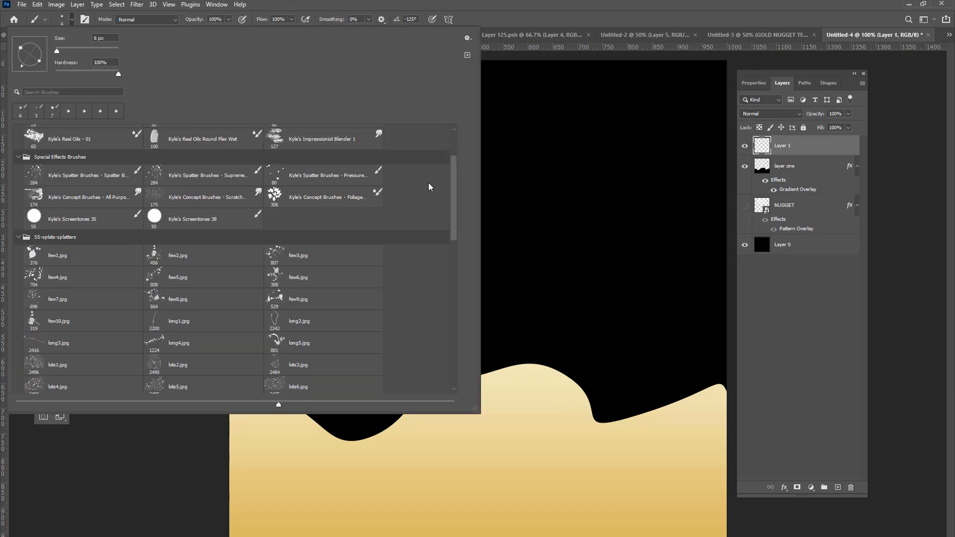
pyautogui.click(34, 173)
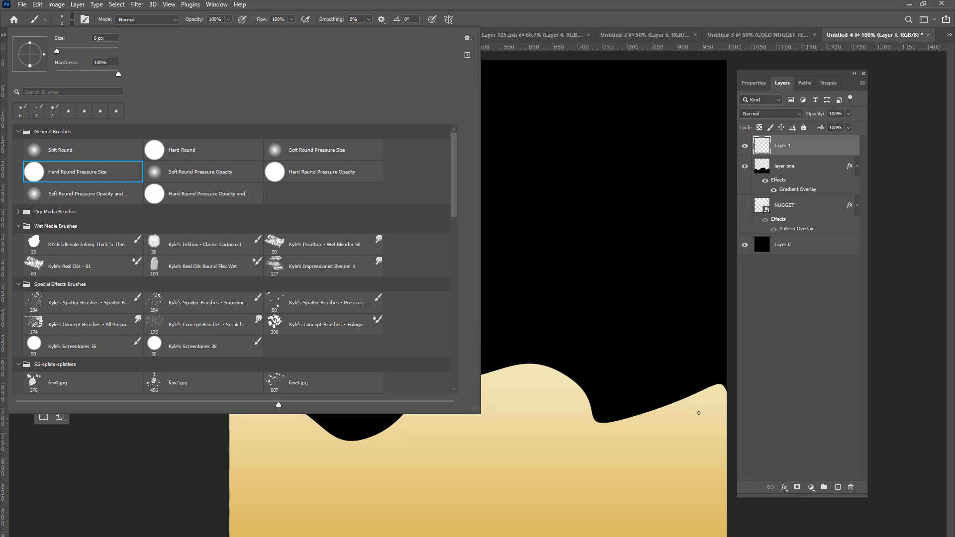
pyautogui.click(534, 21)
# Step: Apply a Pattern Overlay with the gold glitter pattern at 25% scale to the new empty layer
pyautogui.click(784, 487)
pyautogui.click(800, 463)
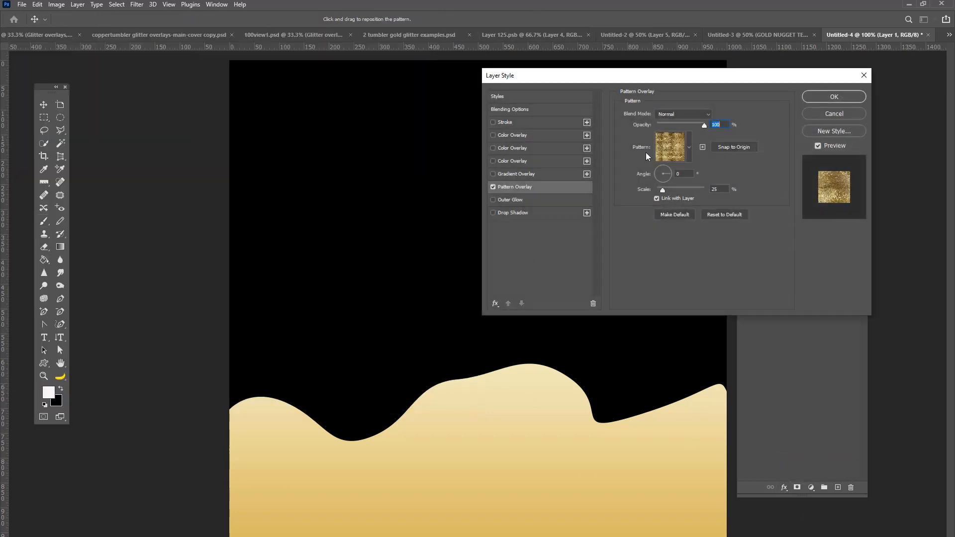
pyautogui.click(832, 98)
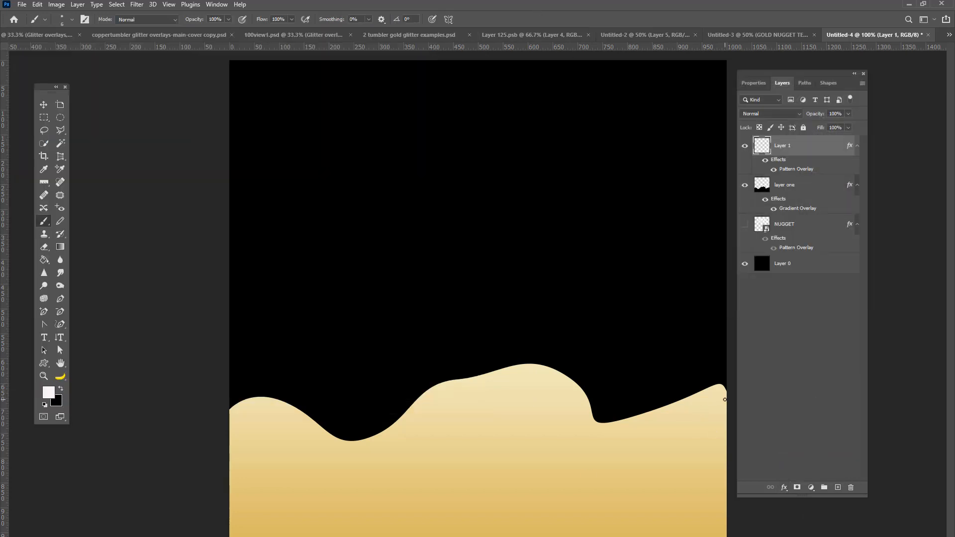
# Step: Enlarge the brush to 9 px and paint an uneven glitter border along the wave's entire upper edge
pyautogui.press(']')
pyautogui.moveTo(725, 391)
pyautogui.mouseDown()
pyautogui.moveTo(652, 414)
pyautogui.moveTo(600, 423)
pyautogui.moveTo(573, 380)
pyautogui.moveTo(580, 392)
pyautogui.moveTo(526, 364)
pyautogui.moveTo(560, 371)
pyautogui.moveTo(475, 374)
pyautogui.moveTo(526, 365)
pyautogui.moveTo(434, 384)
pyautogui.moveTo(401, 413)
pyautogui.moveTo(440, 384)
pyautogui.mouseUp()
pyautogui.moveTo(396, 422)
pyautogui.mouseDown()
pyautogui.moveTo(344, 441)
pyautogui.moveTo(261, 394)
pyautogui.moveTo(280, 401)
pyautogui.moveTo(255, 393)
pyautogui.moveTo(233, 404)
pyautogui.moveTo(257, 397)
pyautogui.mouseUp()
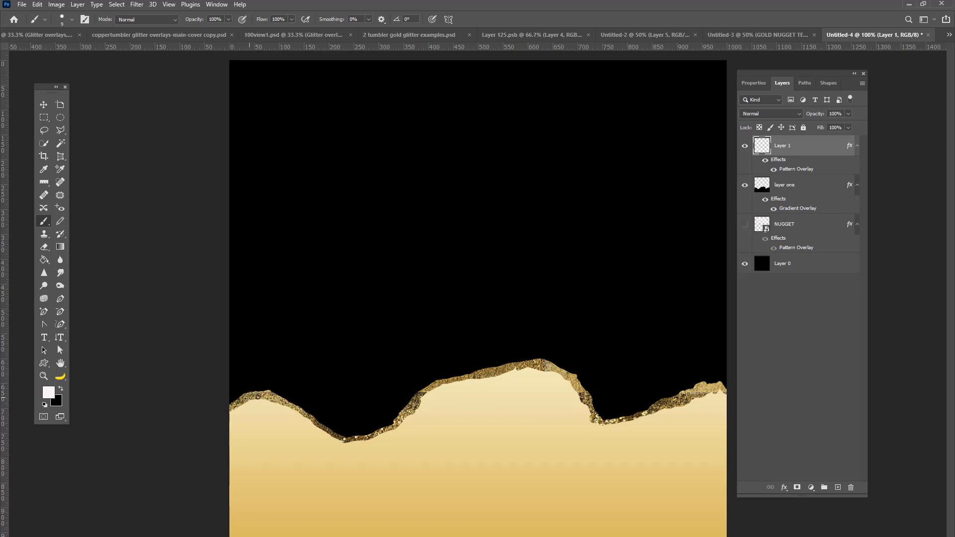
# Step: Create another layer and paint a thin wavy line across the lower gold area from edge to edge
pyautogui.click(838, 488)
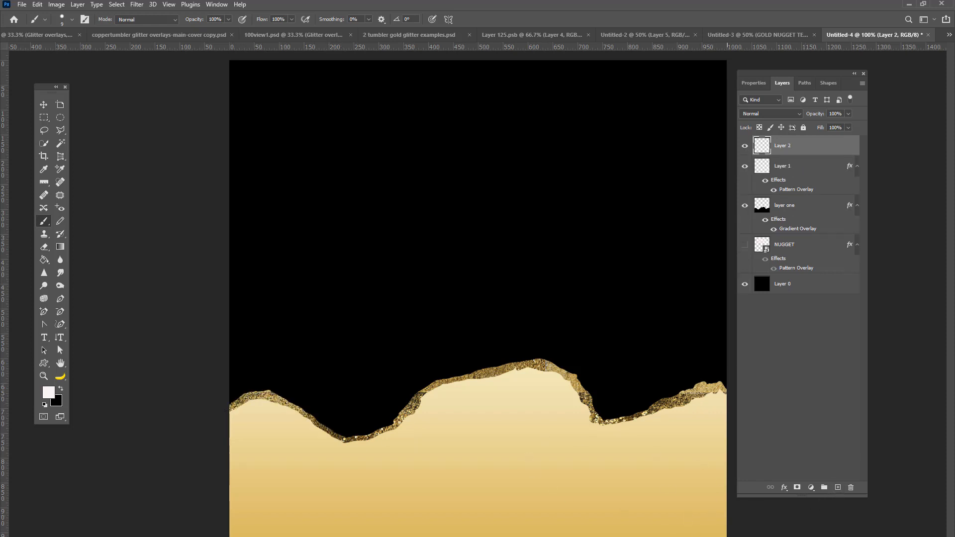
pyautogui.moveTo(726, 528)
pyautogui.mouseDown()
pyautogui.moveTo(654, 526)
pyautogui.moveTo(594, 493)
pyautogui.moveTo(511, 477)
pyautogui.moveTo(350, 513)
pyautogui.moveTo(276, 481)
pyautogui.moveTo(229, 481)
pyautogui.mouseUp()
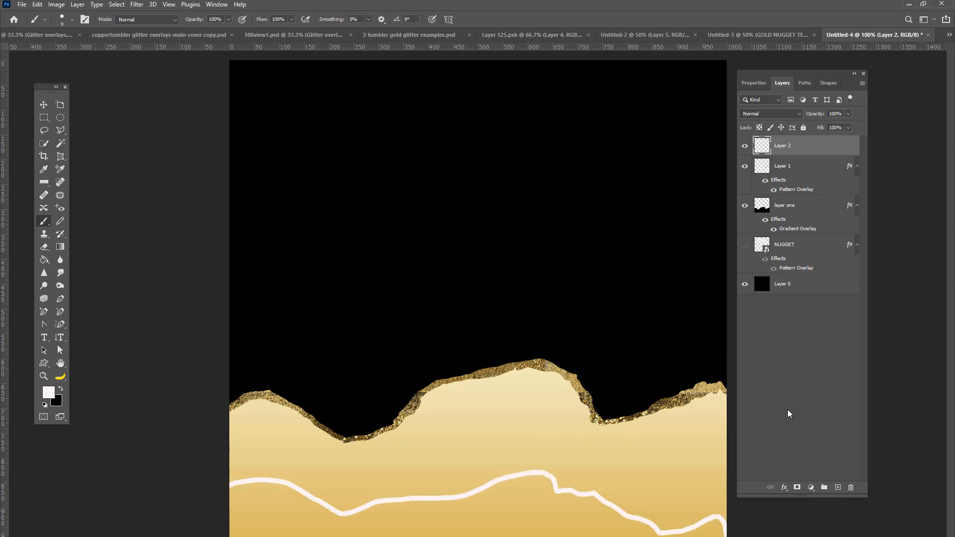
# Step: Give the wavy line a Pattern Overlay using the dark gold glitter pattern at 3% scale
pyautogui.click(784, 487)
pyautogui.click(799, 474)
pyautogui.click(689, 147)
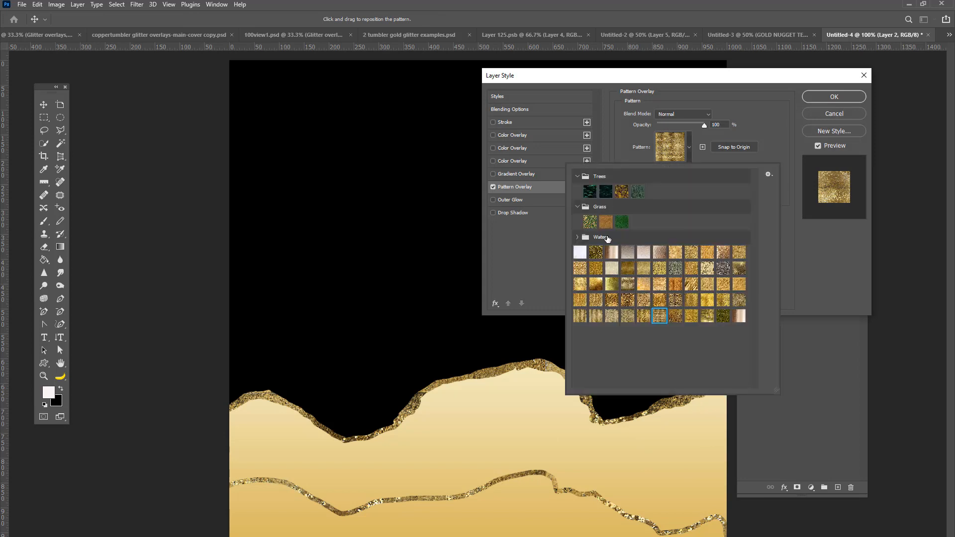
pyautogui.click(596, 253)
pyautogui.click(767, 151)
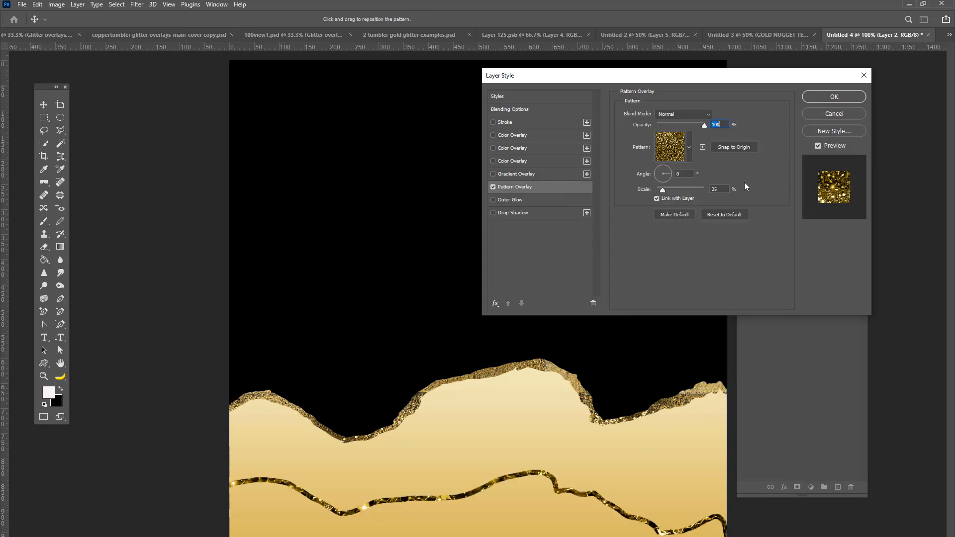
pyautogui.write('03')
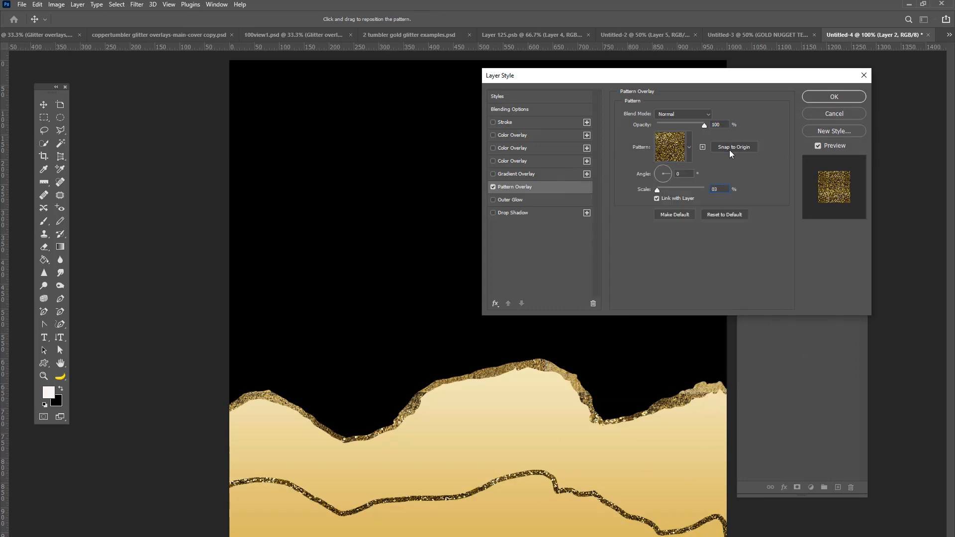
pyautogui.click(819, 97)
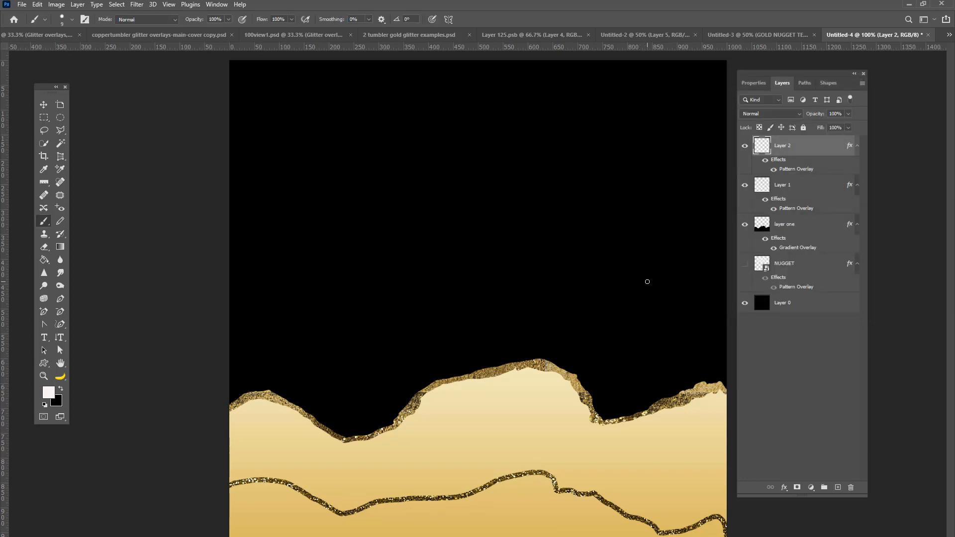
# Step: On a new layer, draw a wavy Pen path above the glitter line, running from the canvas's right edge to its left edge
pyautogui.click(61, 298)
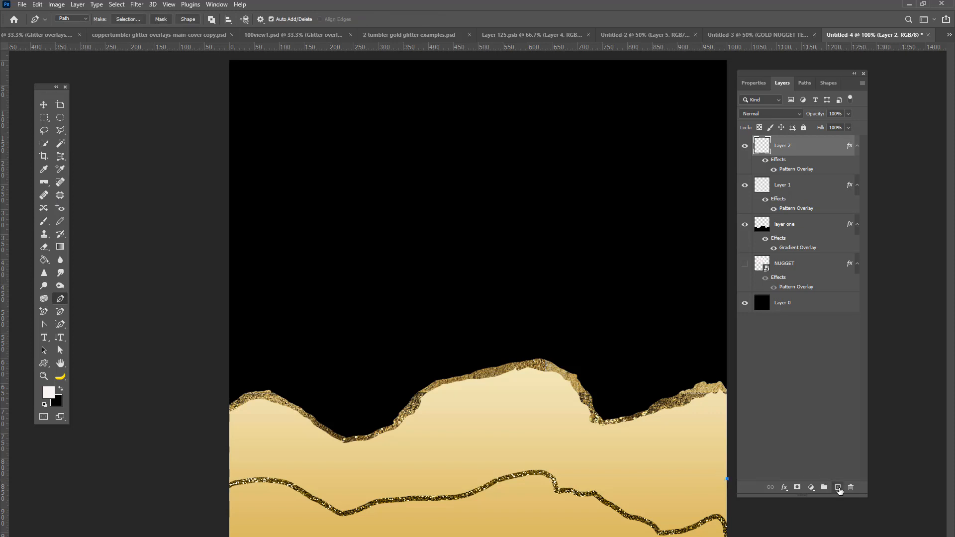
pyautogui.click(838, 487)
pyautogui.moveTo(675, 470); pyautogui.dragTo(478, 449)
pyautogui.click(439, 460)
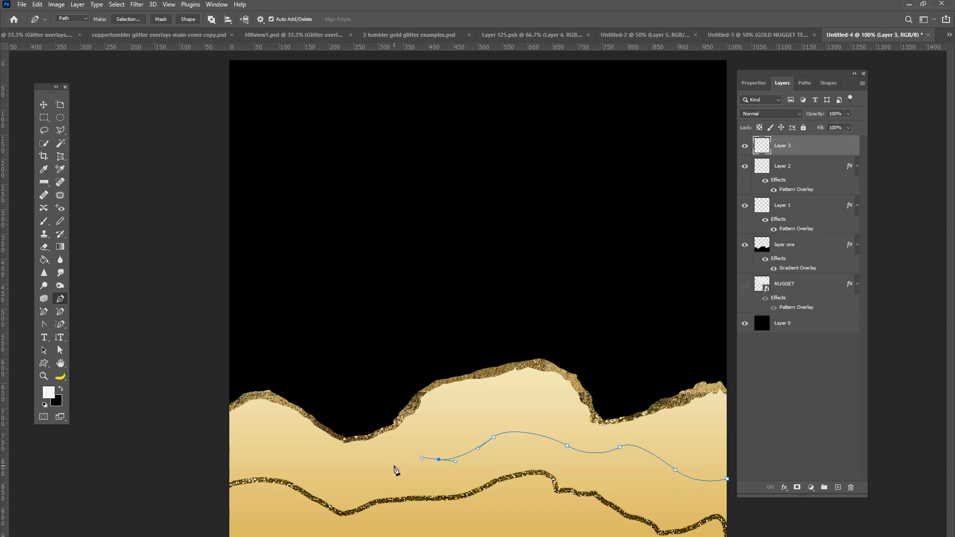
pyautogui.click(389, 469)
pyautogui.click(351, 477)
pyautogui.click(279, 453)
pyautogui.click(223, 446)
pyautogui.moveTo(225, 451); pyautogui.dragTo(221, 450)
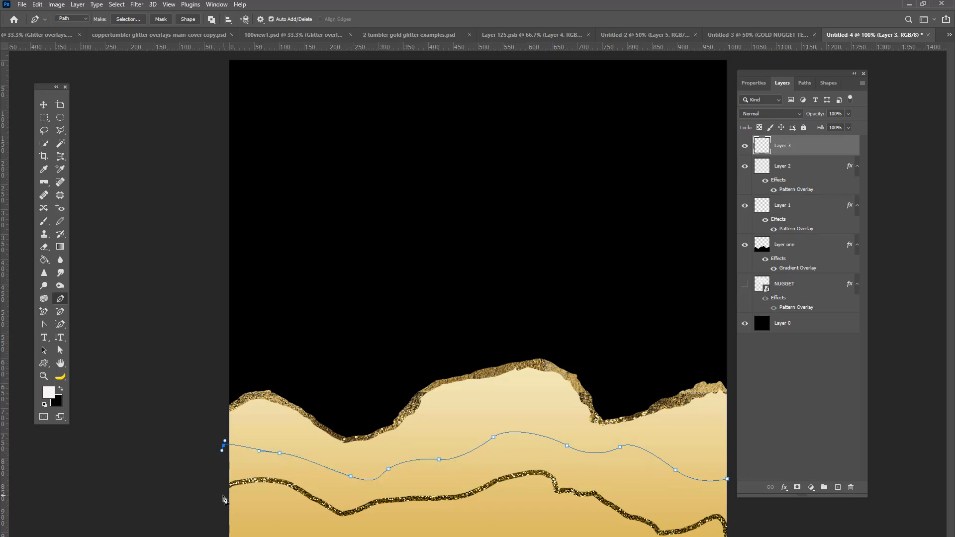
# Step: Continue the Pen path back along the thin glitter line and close it at its starting point to outline a band
pyautogui.moveTo(228, 489); pyautogui.dragTo(268, 481)
pyautogui.click(325, 505)
pyautogui.click(337, 511)
pyautogui.moveTo(376, 501); pyautogui.dragTo(396, 500)
pyautogui.hotkey('ctrl', 'z')
pyautogui.click(348, 512)
pyautogui.click(374, 502)
pyautogui.click(395, 498)
pyautogui.click(437, 497)
pyautogui.click(473, 493)
pyautogui.click(507, 477)
pyautogui.click(551, 476)
pyautogui.click(555, 491)
pyautogui.click(571, 491)
pyautogui.click(580, 493)
pyautogui.click(593, 493)
pyautogui.click(612, 506)
pyautogui.click(648, 522)
pyautogui.click(627, 517)
pyautogui.click(710, 518)
pyautogui.click(718, 515)
pyautogui.click(729, 480)
# Step: Convert the closed band path to a selection and fill it with the black background colour on Layer 3
pyautogui.click(804, 83)
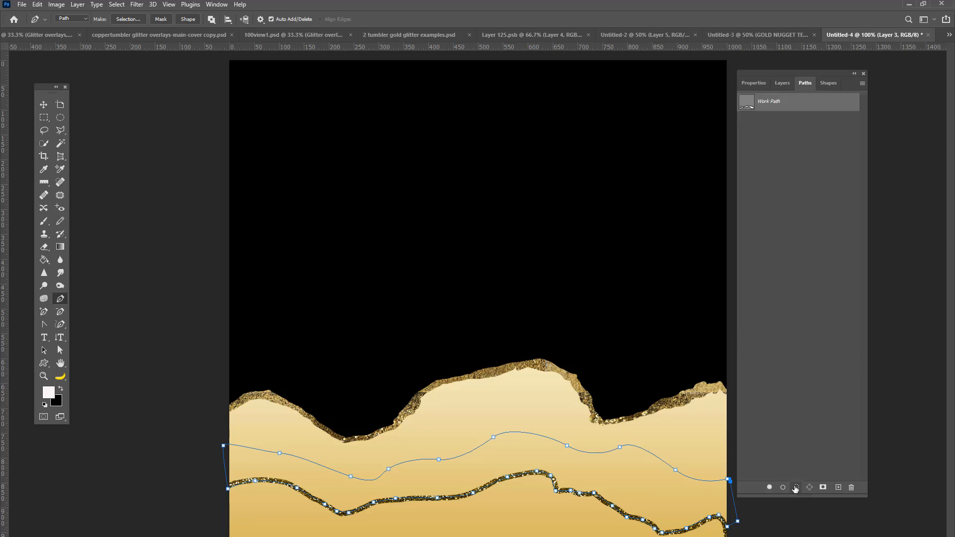
pyautogui.click(799, 487)
pyautogui.click(783, 81)
pyautogui.hotkey('ctrl', 'BackSpace')
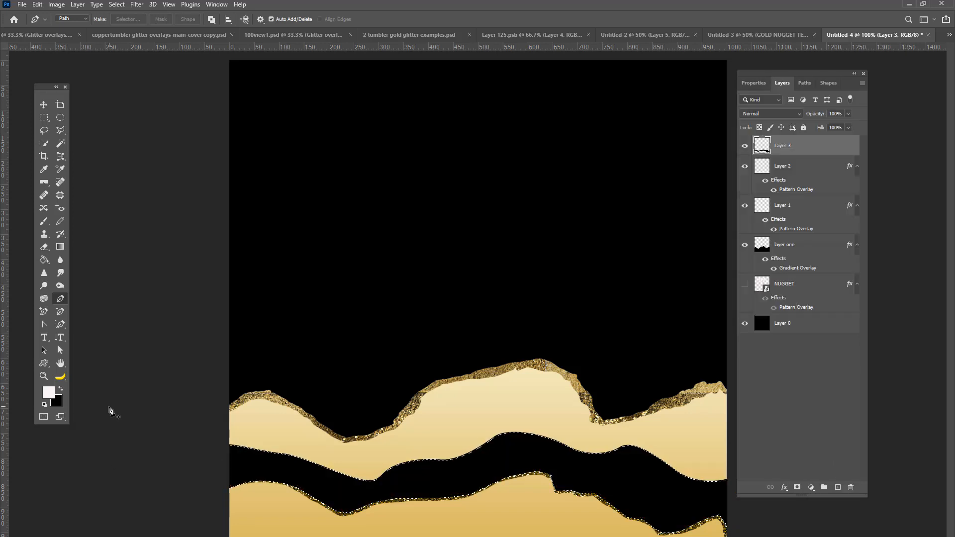
pyautogui.hotkey('ctrl', 'd')
# Step: Create a new layer with a Pattern Overlay using the dark crinkled gold pattern at 25% scale
pyautogui.click(838, 487)
pyautogui.click(44, 221)
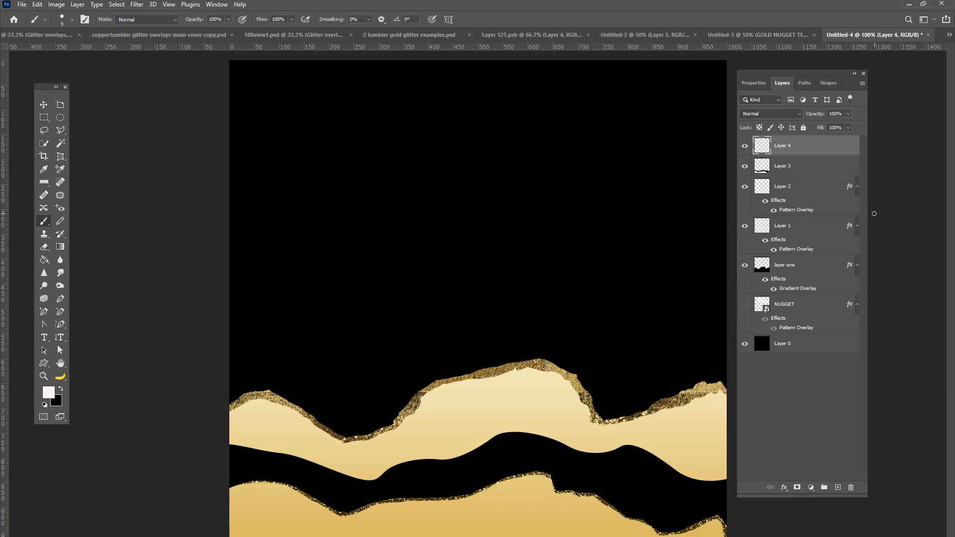
pyautogui.click(784, 487)
pyautogui.click(795, 471)
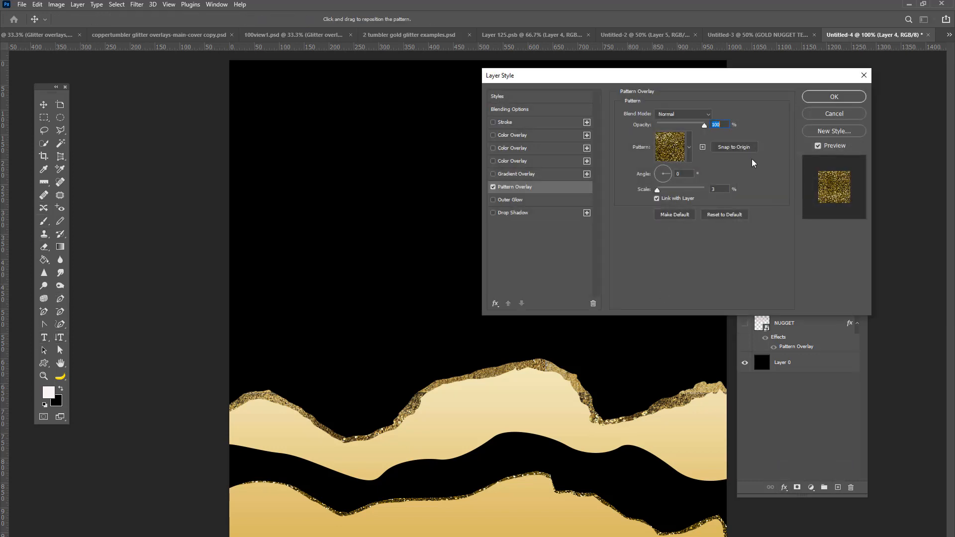
pyautogui.click(689, 147)
pyautogui.click(740, 268)
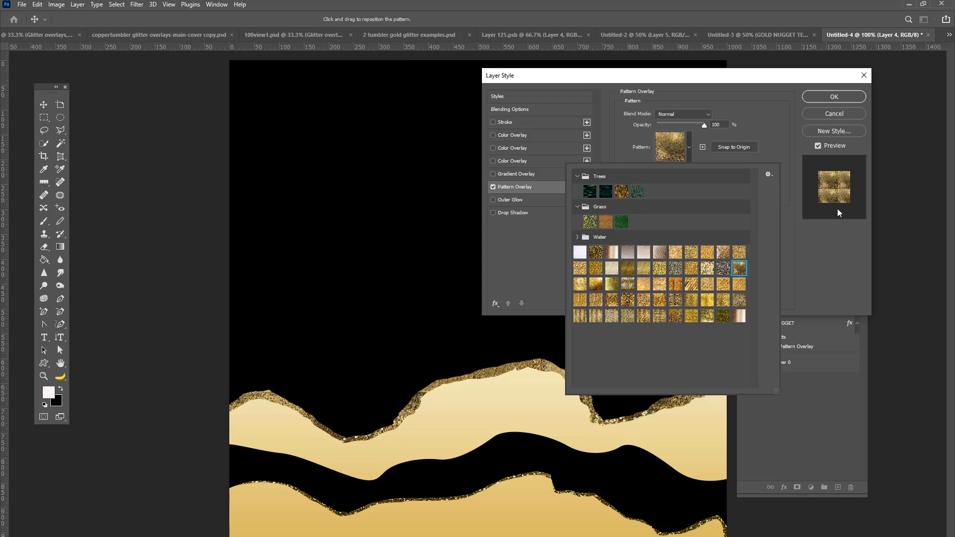
pyautogui.click(824, 97)
pyautogui.click(713, 189)
pyautogui.write('2')
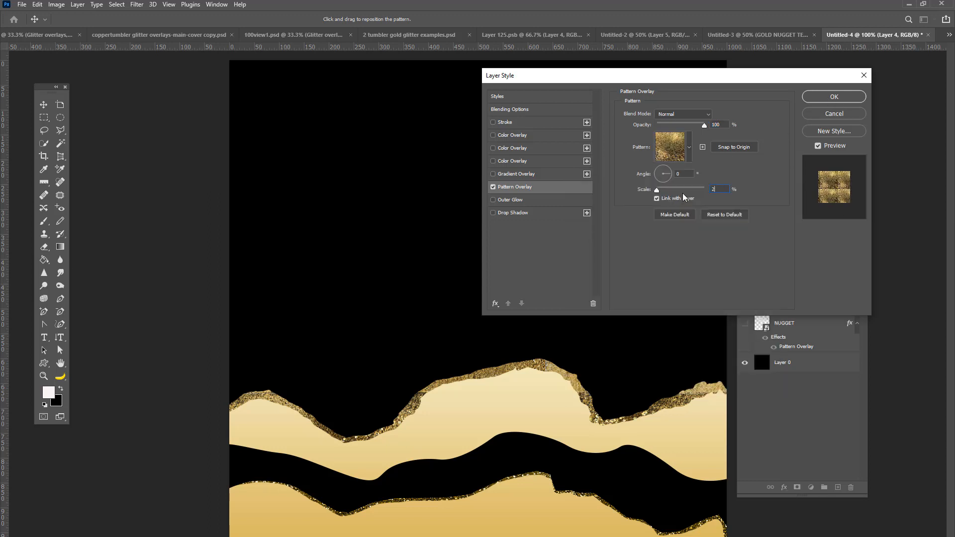
pyautogui.write('5')
pyautogui.click(835, 97)
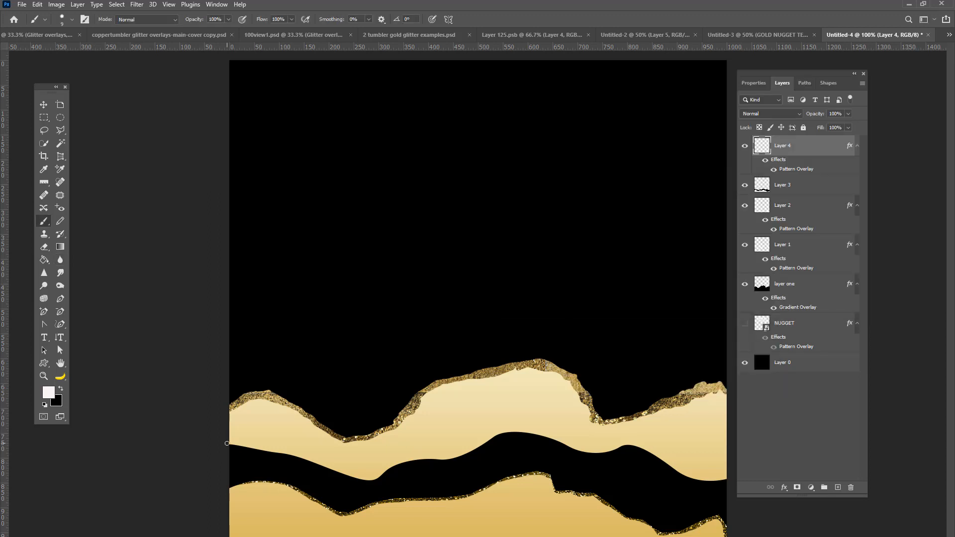
# Step: Paint a gold edge along the black band's upper contour, switching the layer's Pattern Overlay to the bright yellow gold foil pattern
pyautogui.moveTo(227, 444); pyautogui.dragTo(300, 460)
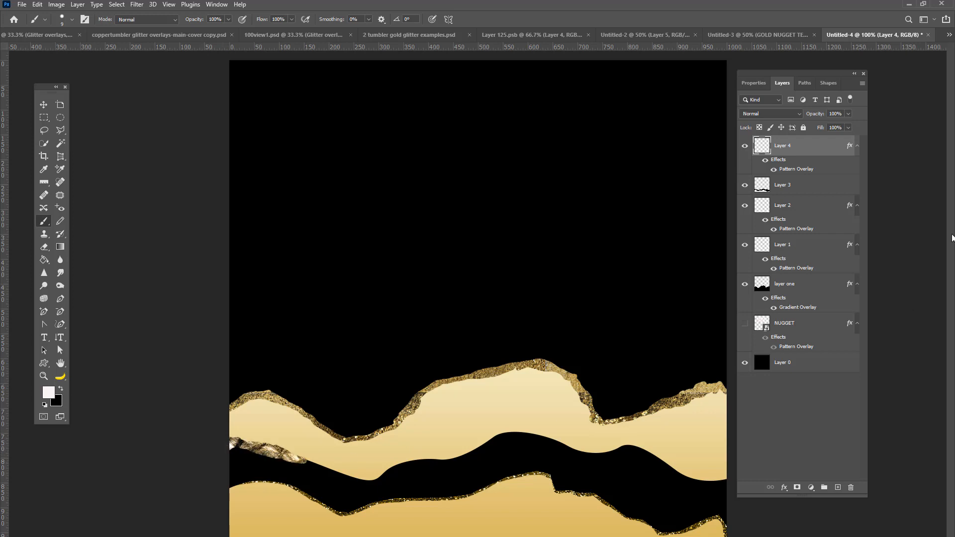
pyautogui.click(784, 488)
pyautogui.click(801, 454)
pyautogui.click(689, 147)
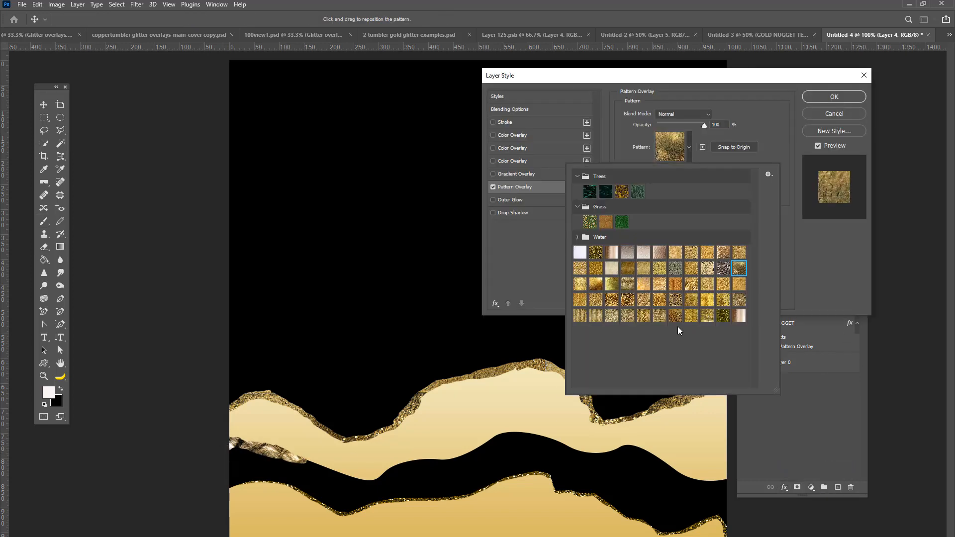
pyautogui.click(669, 314)
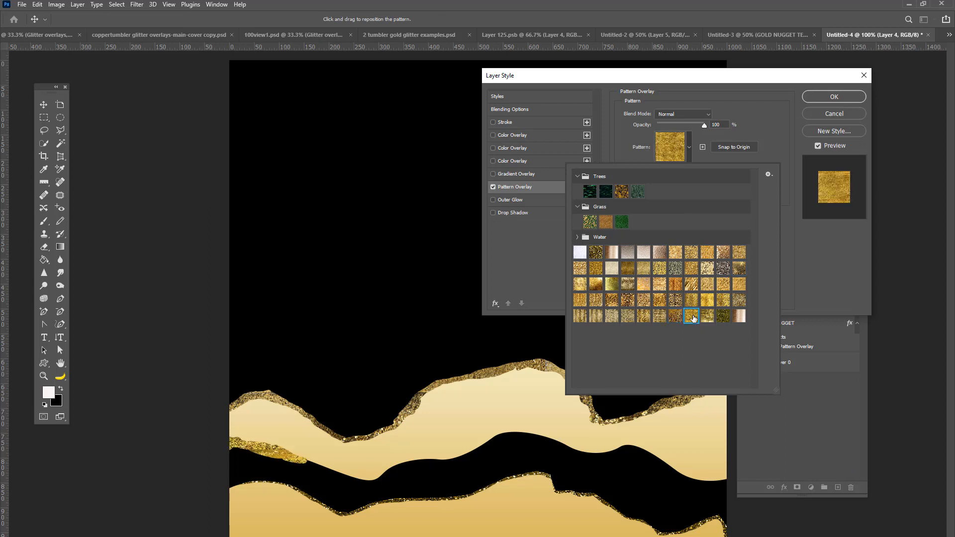
pyautogui.click(723, 315)
pyautogui.click(709, 299)
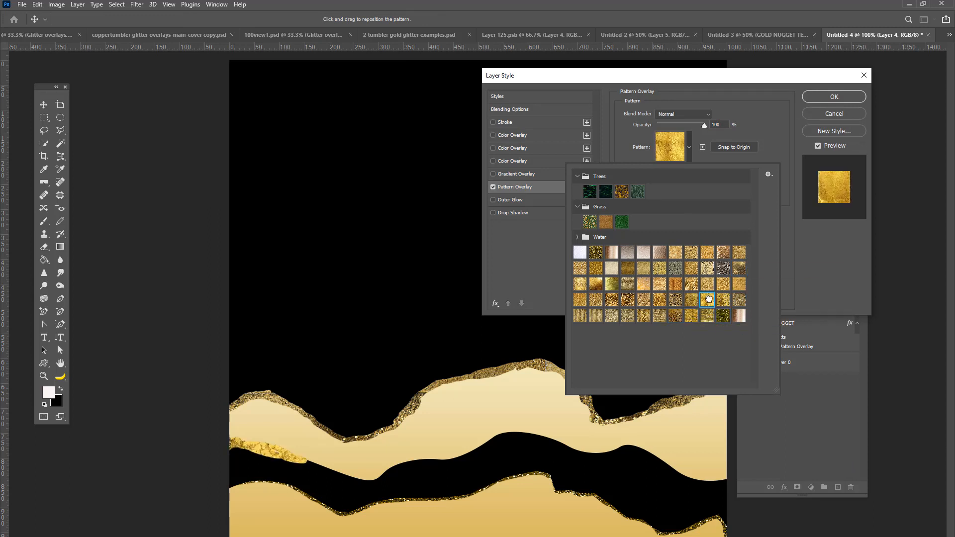
pyautogui.click(827, 97)
pyautogui.moveTo(322, 467)
pyautogui.mouseDown()
pyautogui.moveTo(372, 479)
pyautogui.moveTo(529, 433)
pyautogui.moveTo(609, 450)
pyautogui.moveTo(586, 450)
pyautogui.moveTo(643, 450)
pyautogui.moveTo(726, 482)
pyautogui.mouseUp()
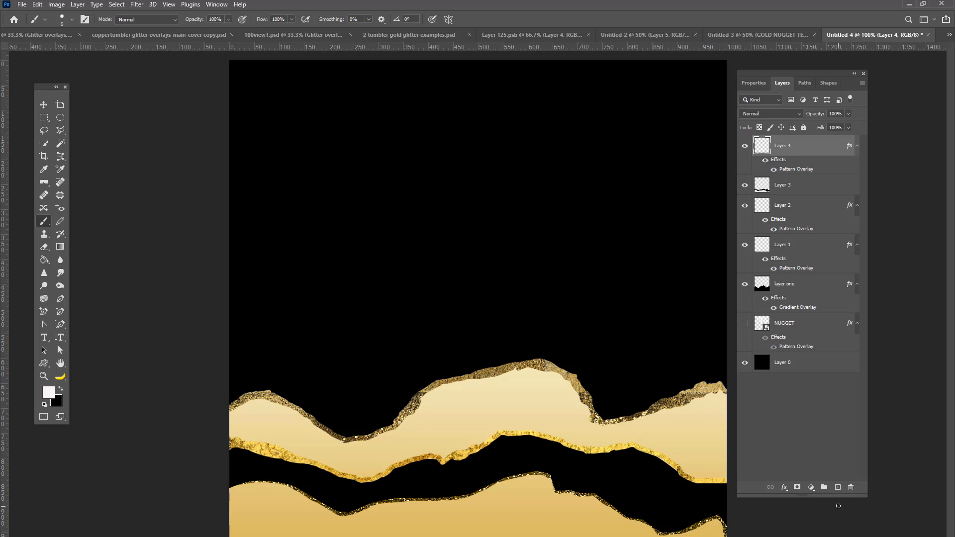
# Step: Using the scatter glitter brush preset on Layer 2, scatter glitter along the black band's lower edge and move the layer above Layer 3
pyautogui.click(779, 188)
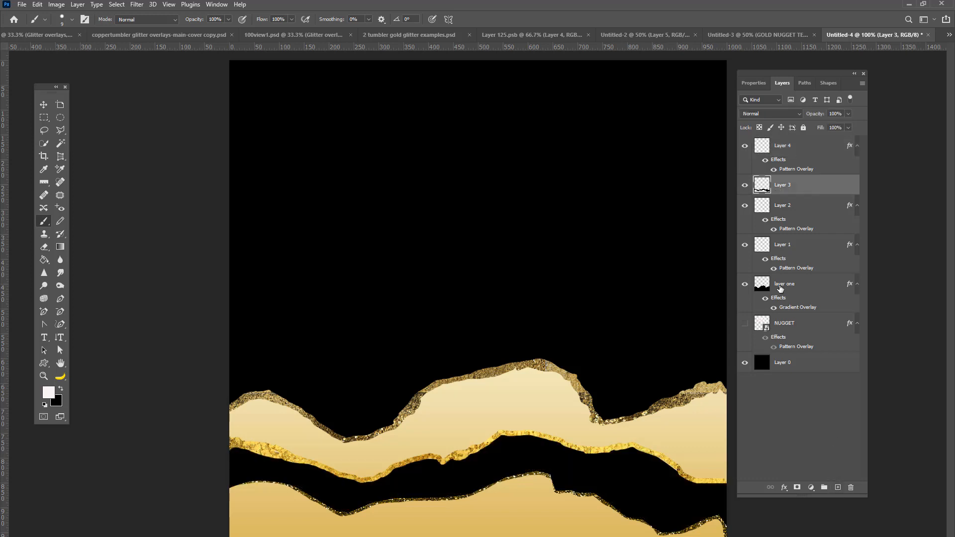
pyautogui.click(767, 212)
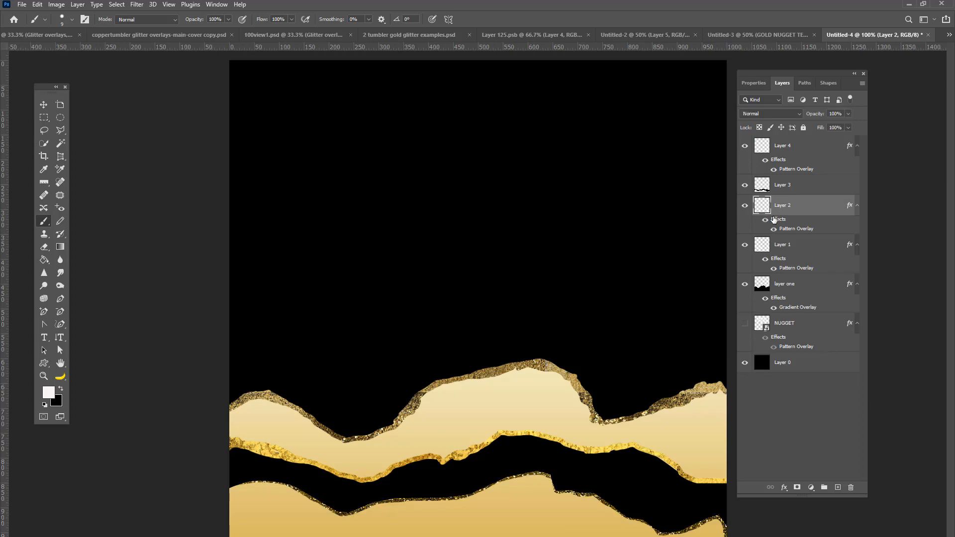
pyautogui.click(72, 20)
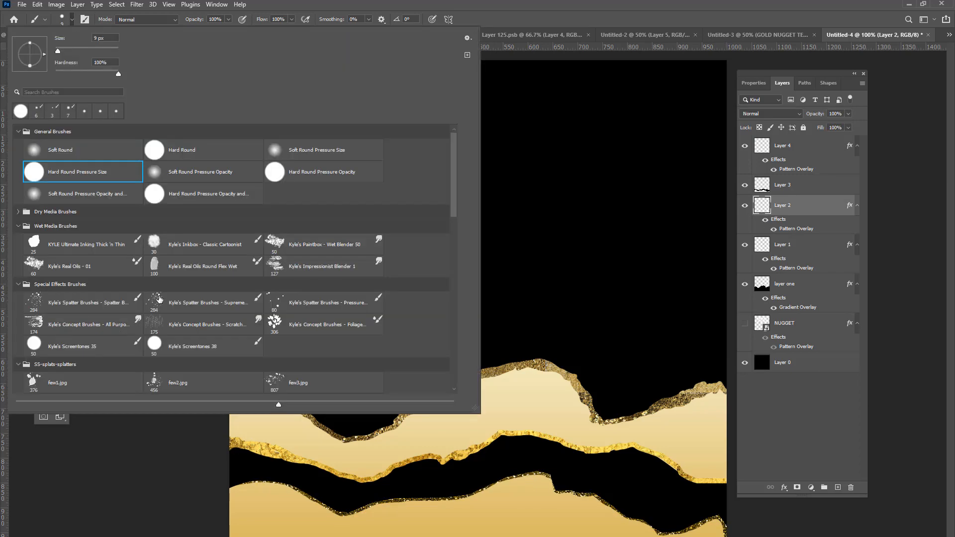
pyautogui.scroll(-1, 266, 355)
pyautogui.moveTo(453, 153); pyautogui.dragTo(452, 370)
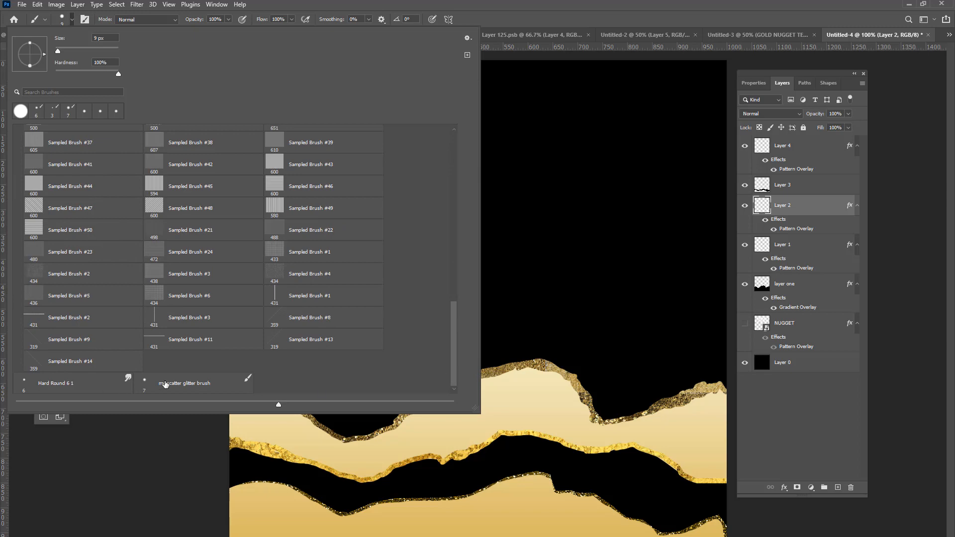
pyautogui.click(165, 384)
pyautogui.press('Return')
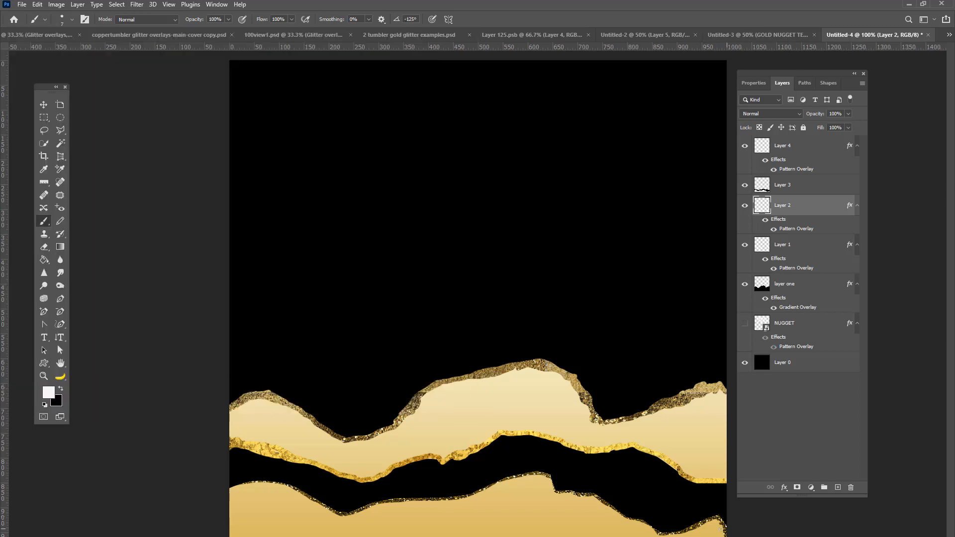
pyautogui.hotkey('ctrl', 'z')
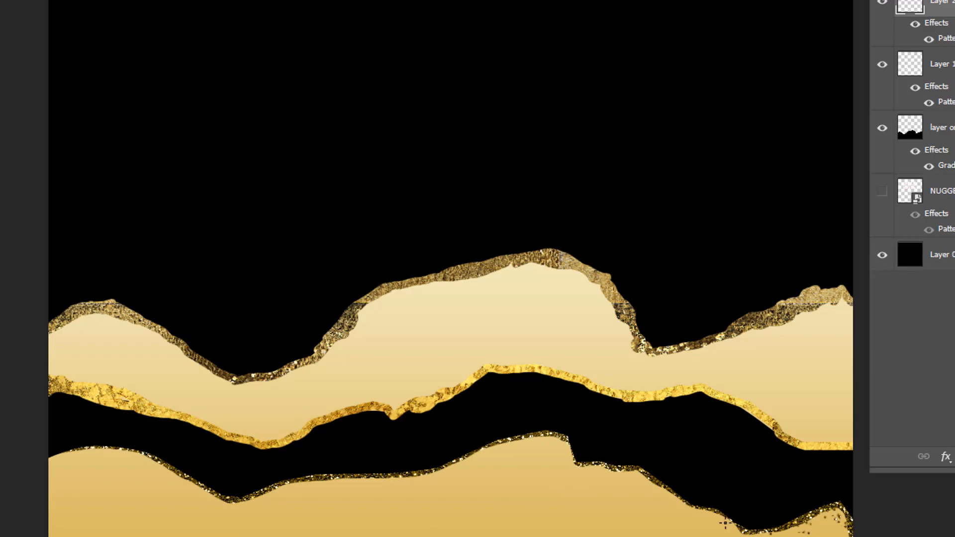
pyautogui.moveTo(706, 510); pyautogui.dragTo(614, 477)
pyautogui.moveTo(532, 440); pyautogui.dragTo(419, 481)
pyautogui.moveTo(944, 6); pyautogui.dragTo(943, 0)
pyautogui.moveTo(461, 462); pyautogui.dragTo(520, 436)
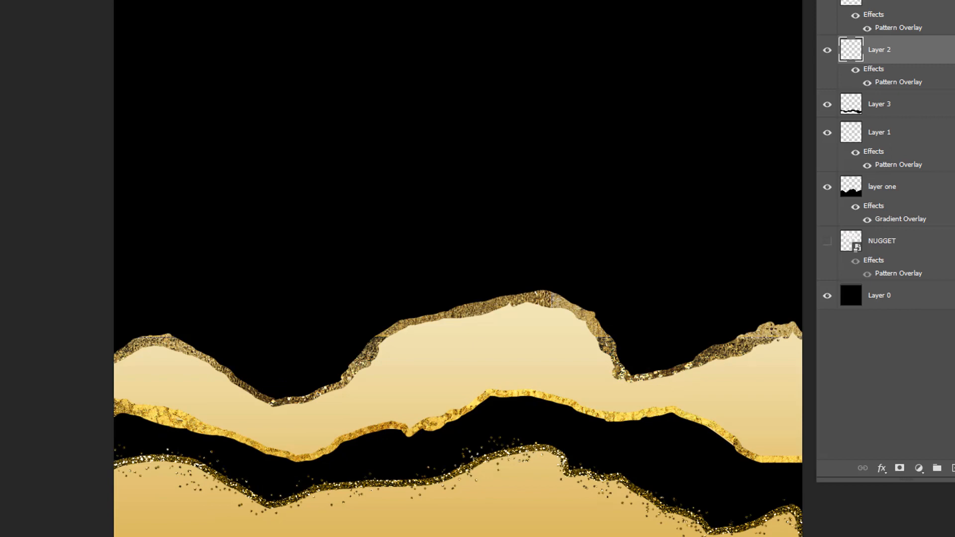
# Step: Scatter glitter specks along the uppermost wave's edge and over the lower gold area on Layer 2
pyautogui.moveTo(746, 330)
pyautogui.mouseDown()
pyautogui.moveTo(741, 358)
pyautogui.moveTo(681, 349)
pyautogui.moveTo(543, 296)
pyautogui.mouseUp()
pyautogui.moveTo(471, 311); pyautogui.dragTo(384, 341)
pyautogui.moveTo(319, 397); pyautogui.dragTo(123, 314)
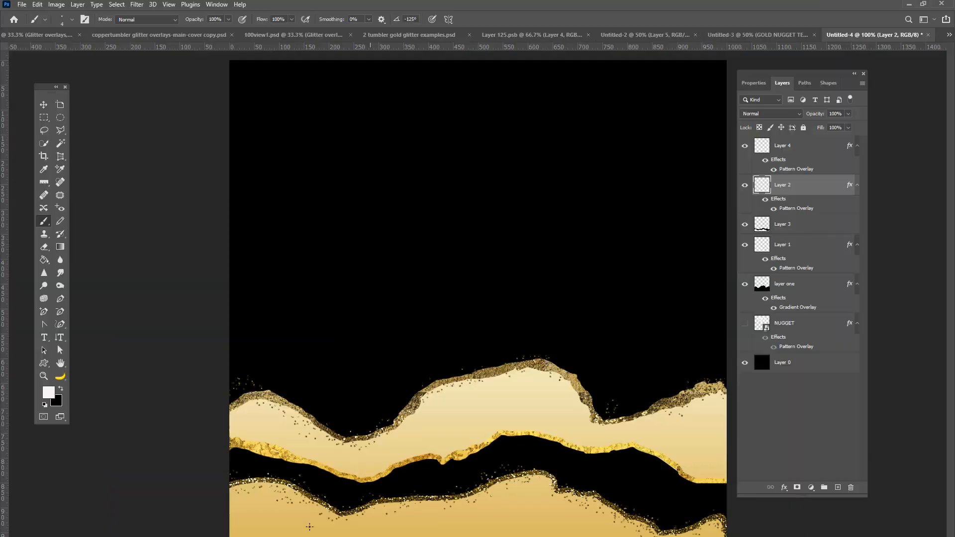
pyautogui.moveTo(310, 527); pyautogui.dragTo(436, 513)
# Step: Create a new layer above Layer 2 with a Pattern Overlay using the coppery gold glitter pattern
pyautogui.click(838, 487)
pyautogui.click(784, 487)
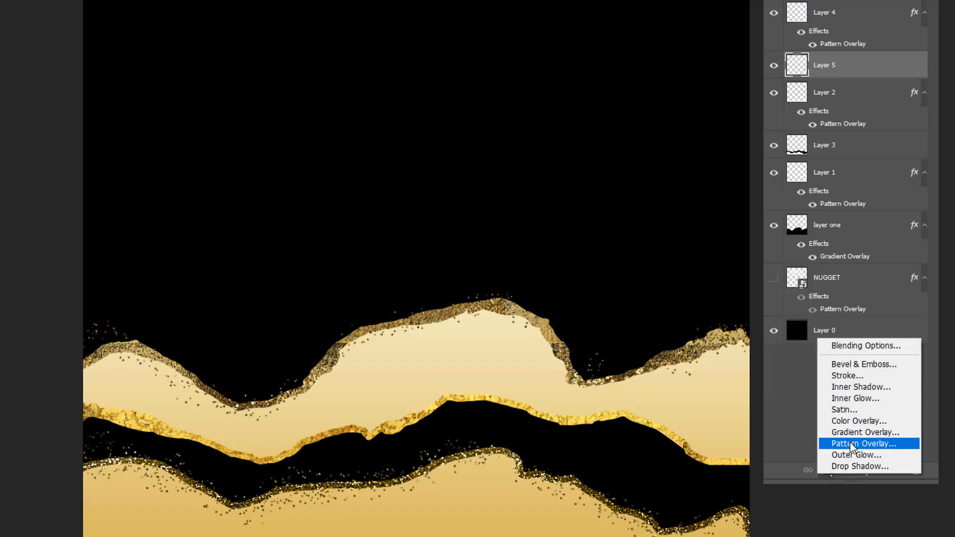
pyautogui.click(852, 443)
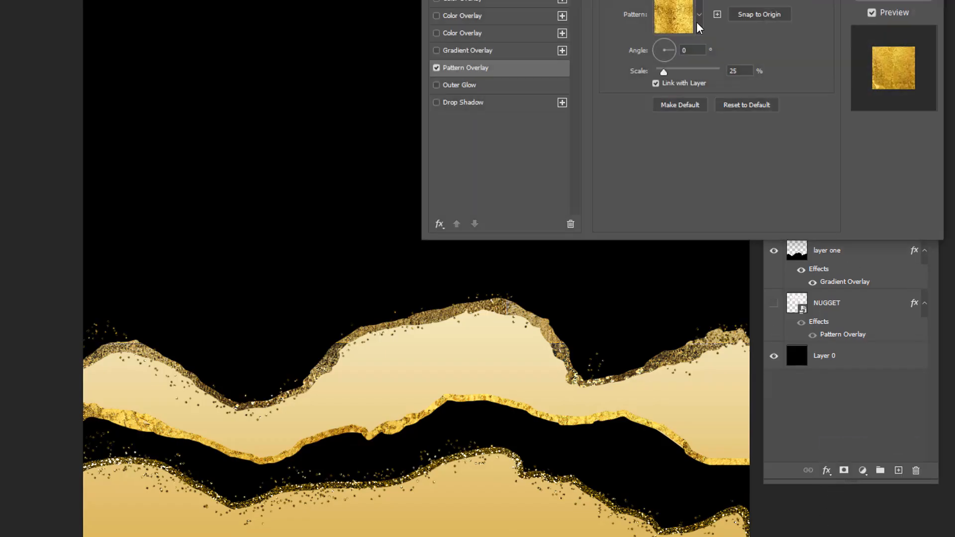
pyautogui.click(699, 15)
pyautogui.click(723, 176)
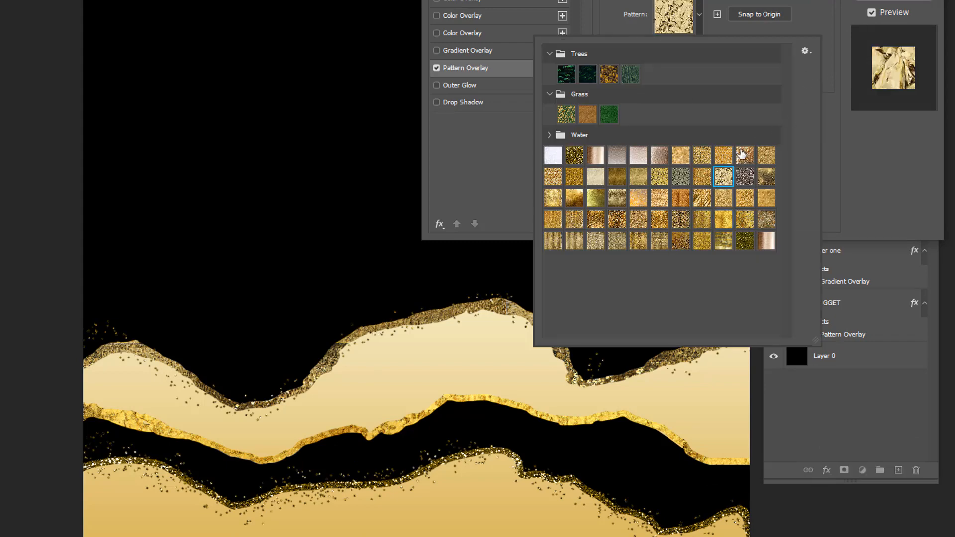
pyautogui.click(744, 155)
pyautogui.press('Return')
# Step: Scatter coppery glitter specks along the lower part of the black band, from the right end towards the left
pyautogui.click(702, 511)
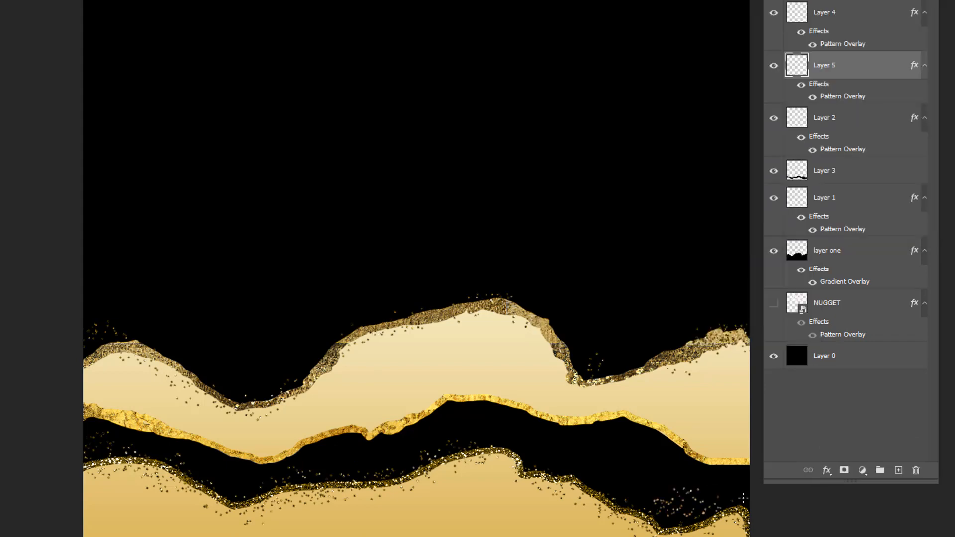
pyautogui.click(677, 522)
pyautogui.click(567, 486)
pyautogui.click(498, 458)
pyautogui.click(343, 466)
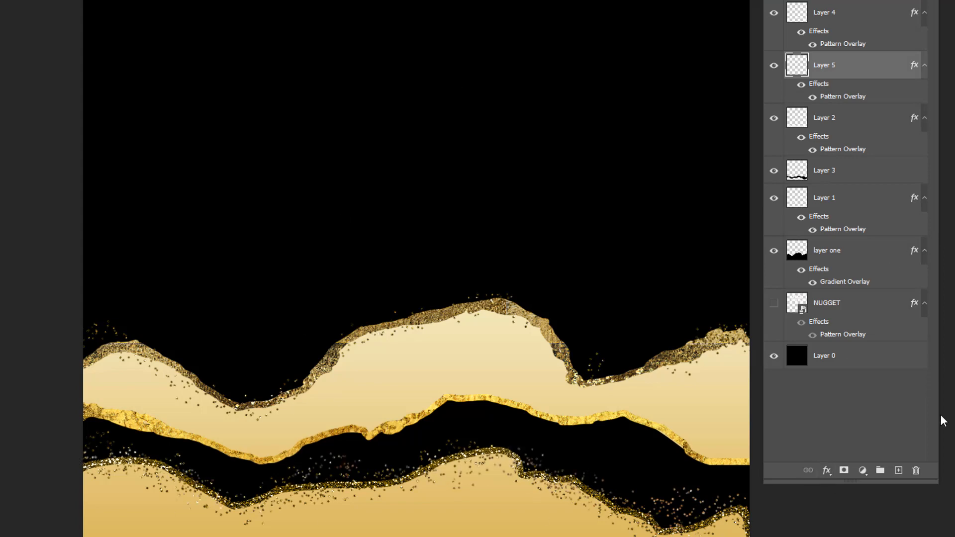
# Step: Create another layer with a Pattern Overlay using the dark amber gold glitter pattern from the last pattern row
pyautogui.click(898, 470)
pyautogui.click(827, 470)
pyautogui.click(863, 441)
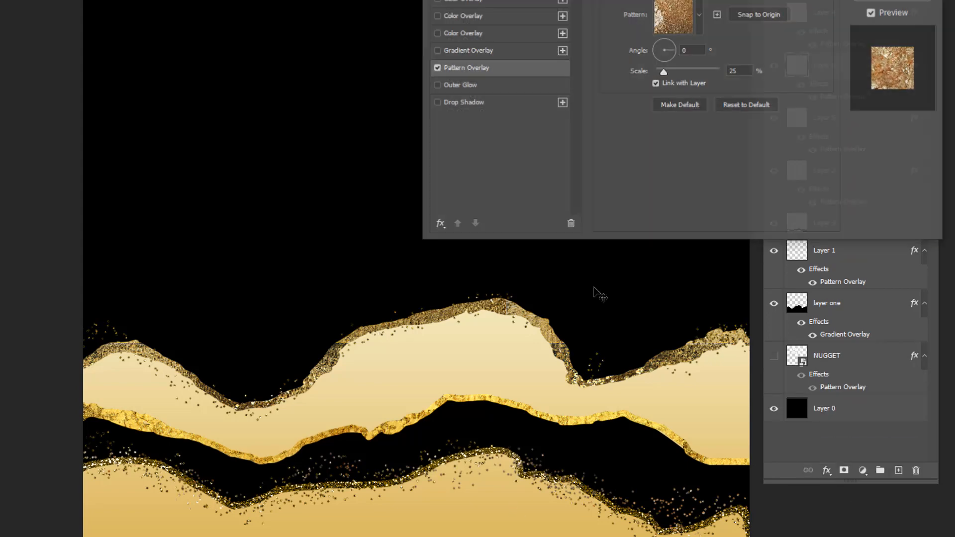
pyautogui.click(674, 18)
pyautogui.click(681, 241)
pyautogui.click(836, 102)
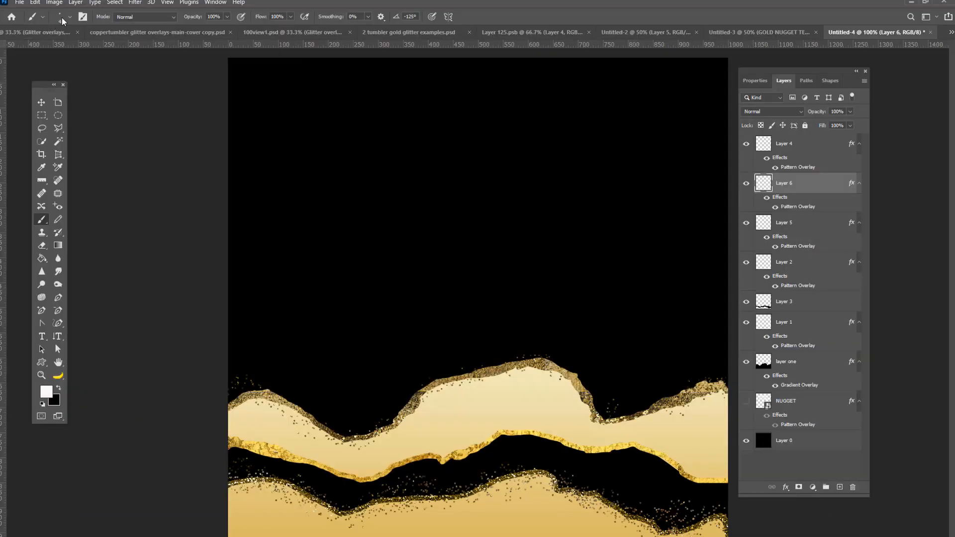
pyautogui.click(62, 20)
pyautogui.click(77, 386)
pyautogui.click(242, 496)
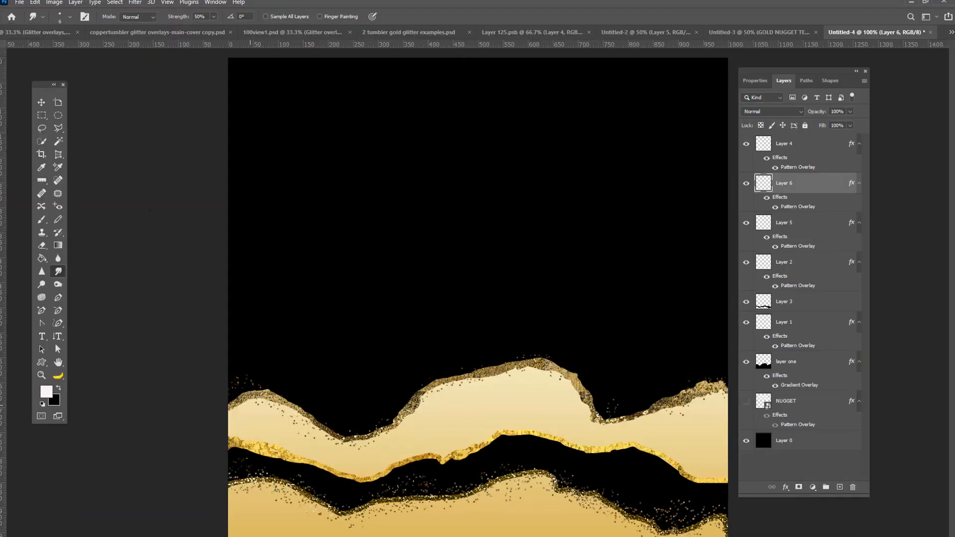
pyautogui.click(56, 20)
pyautogui.scroll(15, 418, 204)
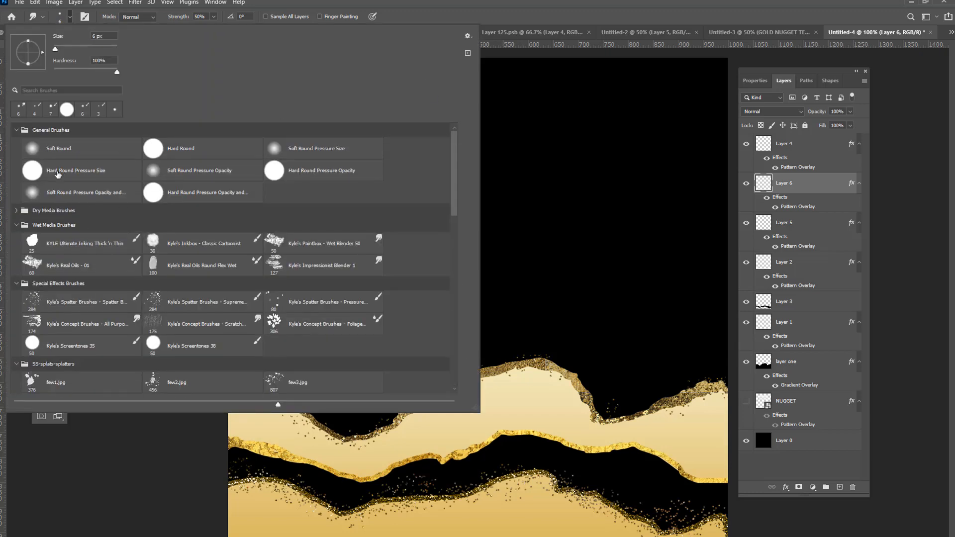
pyautogui.click(57, 174)
pyautogui.press('Return')
# Step: Move Layer 6 to the top of the layer stack and set up the Hard Round brush at 15 px
pyautogui.moveTo(793, 185); pyautogui.dragTo(794, 136)
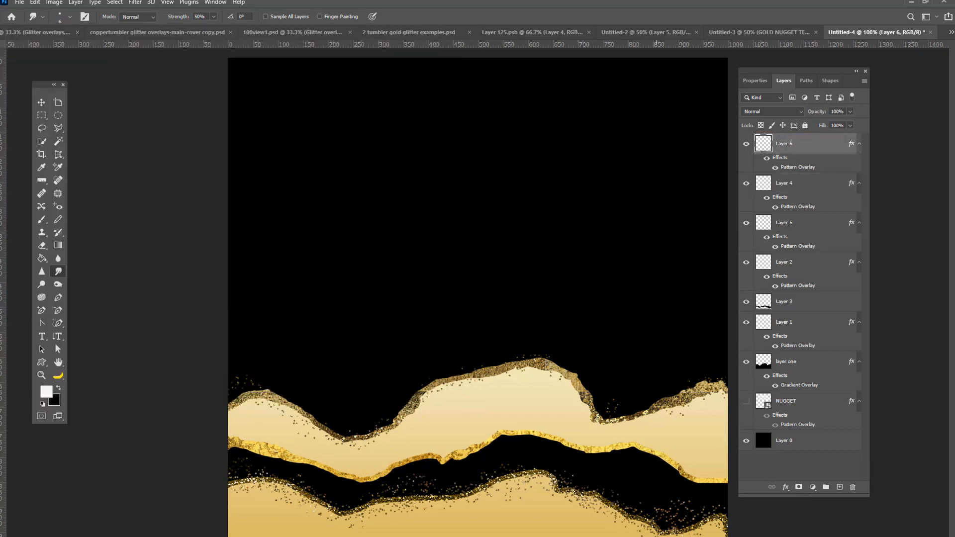
pyautogui.click(41, 221)
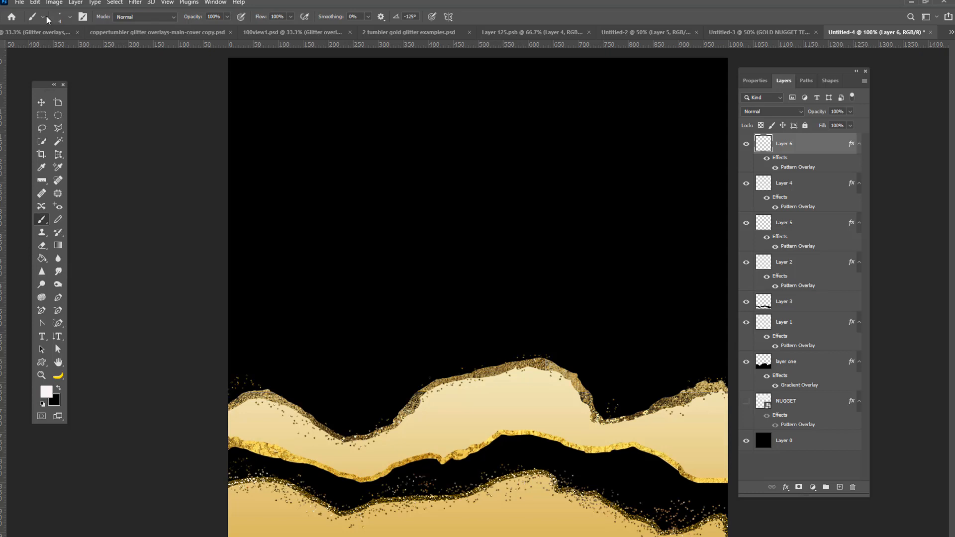
pyautogui.click(62, 19)
pyautogui.scroll(15, 458, 336)
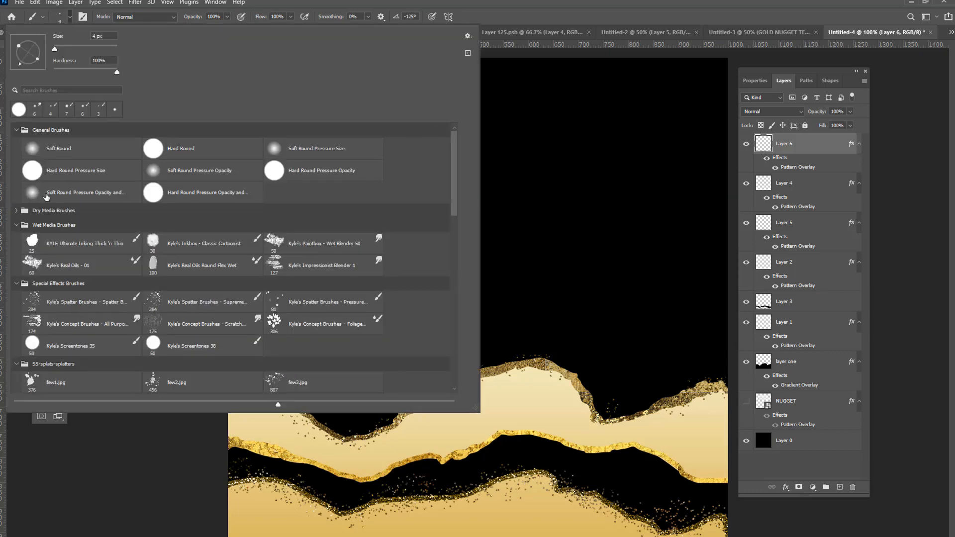
pyautogui.click(181, 155)
pyautogui.press('Return')
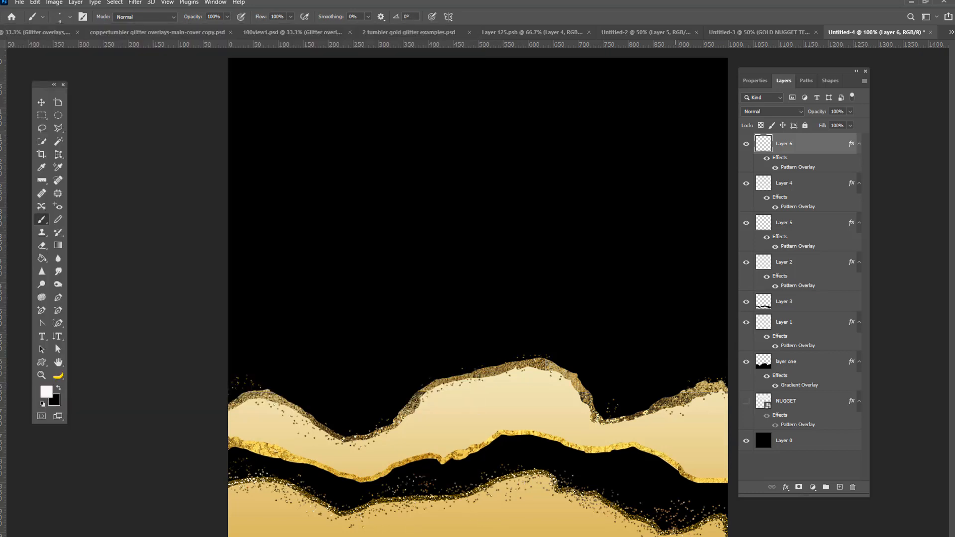
pyautogui.press(']')
pyautogui.press(']')
# Step: Create a new top layer with a Pattern Overlay using the streaked gold glitter pattern from the last pattern row
pyautogui.click(839, 487)
pyautogui.click(785, 487)
pyautogui.click(798, 456)
pyautogui.click(690, 146)
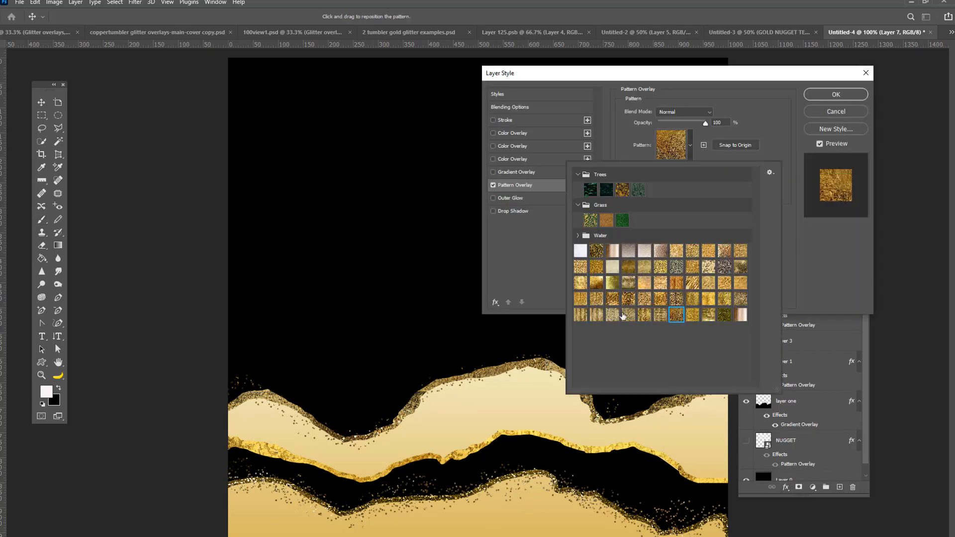
pyautogui.click(641, 315)
pyautogui.click(827, 95)
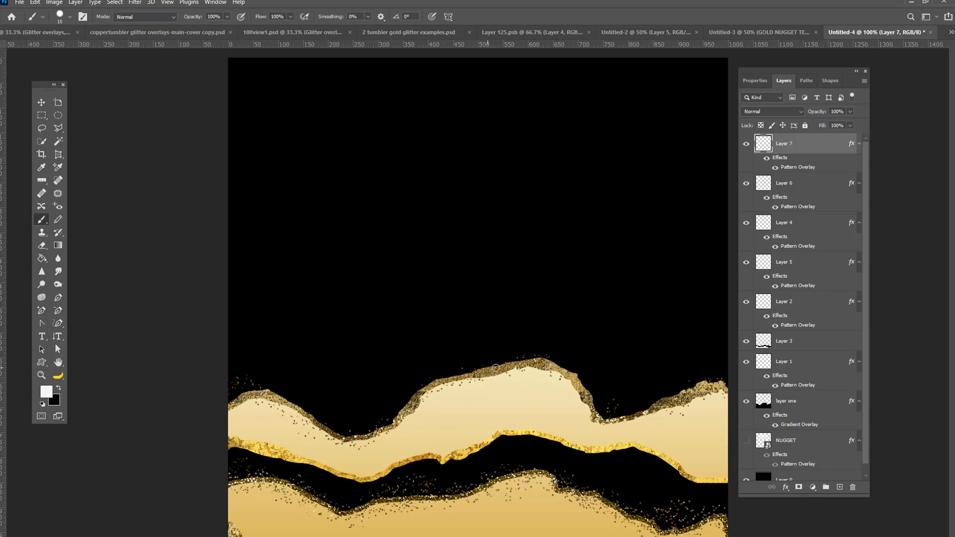
# Step: Paint streaked gold along the upper edge of the tallest wave crest and down its right slope with a smaller brush
pyautogui.press('[')
pyautogui.press('[')
pyautogui.moveTo(491, 362)
pyautogui.mouseDown()
pyautogui.moveTo(456, 372)
pyautogui.moveTo(547, 357)
pyautogui.mouseUp()
pyautogui.press('[')
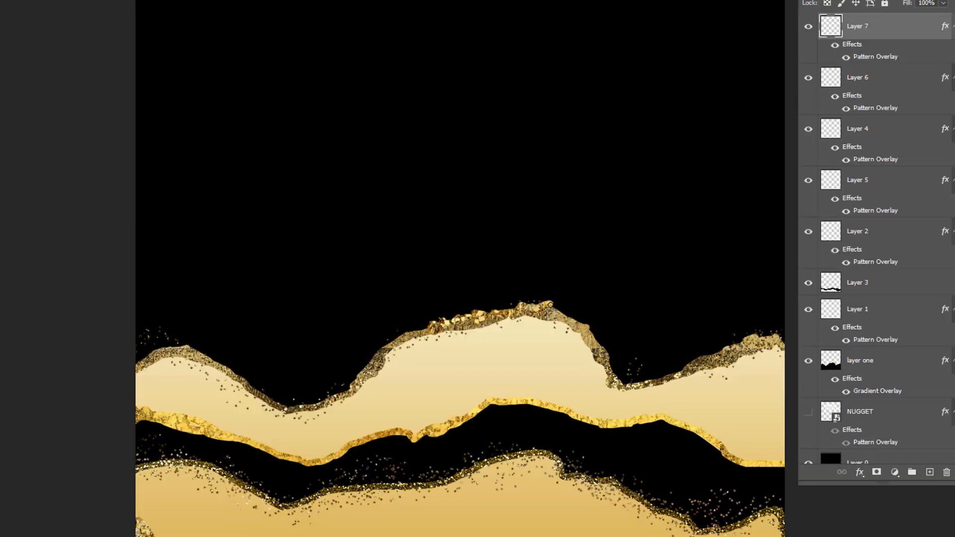
pyautogui.moveTo(550, 304)
pyautogui.mouseDown()
pyautogui.moveTo(586, 342)
pyautogui.moveTo(586, 330)
pyautogui.moveTo(571, 319)
pyautogui.moveTo(593, 352)
pyautogui.mouseUp()
# Step: Paint gold accents on the second wave's gold edge and a thin wavy gold line across the black band
pyautogui.moveTo(616, 424)
pyautogui.mouseDown()
pyautogui.moveTo(667, 424)
pyautogui.moveTo(640, 414)
pyautogui.moveTo(625, 421)
pyautogui.moveTo(657, 417)
pyautogui.moveTo(662, 430)
pyautogui.moveTo(697, 434)
pyautogui.mouseUp()
pyautogui.moveTo(329, 462); pyautogui.dragTo(274, 455)
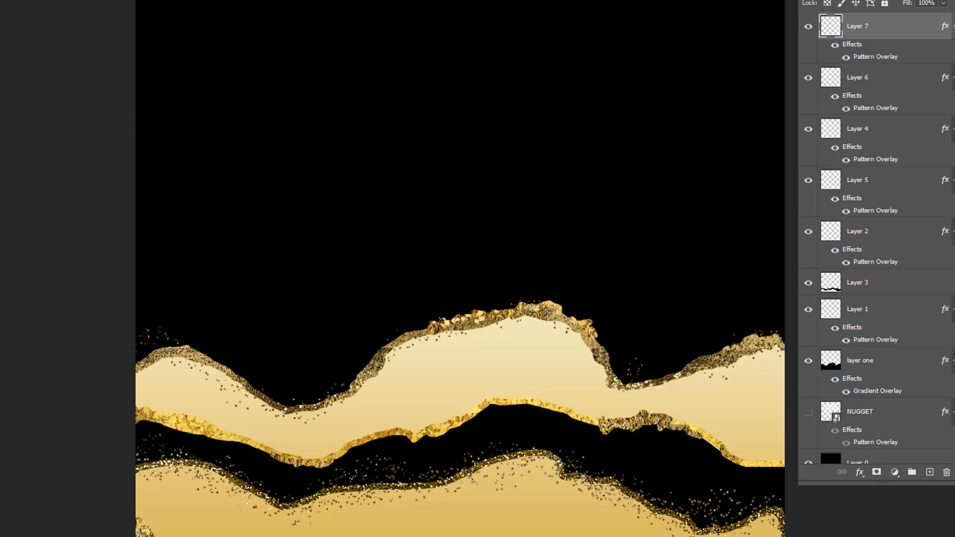
pyautogui.moveTo(785, 492)
pyautogui.mouseDown()
pyautogui.moveTo(721, 499)
pyautogui.moveTo(653, 462)
pyautogui.moveTo(537, 432)
pyautogui.moveTo(470, 440)
pyautogui.moveTo(434, 460)
pyautogui.moveTo(378, 463)
pyautogui.moveTo(337, 481)
pyautogui.moveTo(271, 486)
pyautogui.moveTo(208, 449)
pyautogui.moveTo(120, 446)
pyautogui.mouseUp()
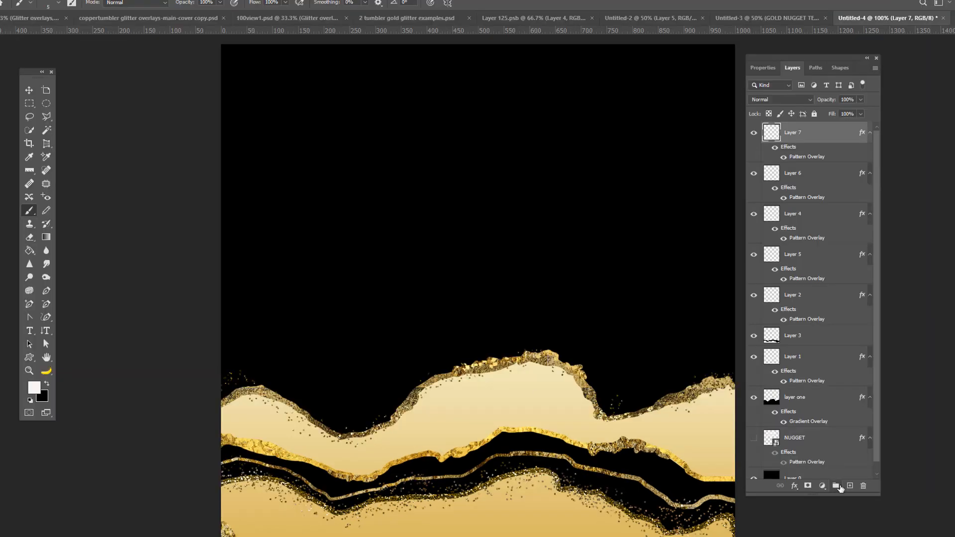
# Step: Create a new top layer with a Pattern Overlay using the pale gold glitter pattern from the last pattern row at 25% scale
pyautogui.click(929, 472)
pyautogui.click(860, 472)
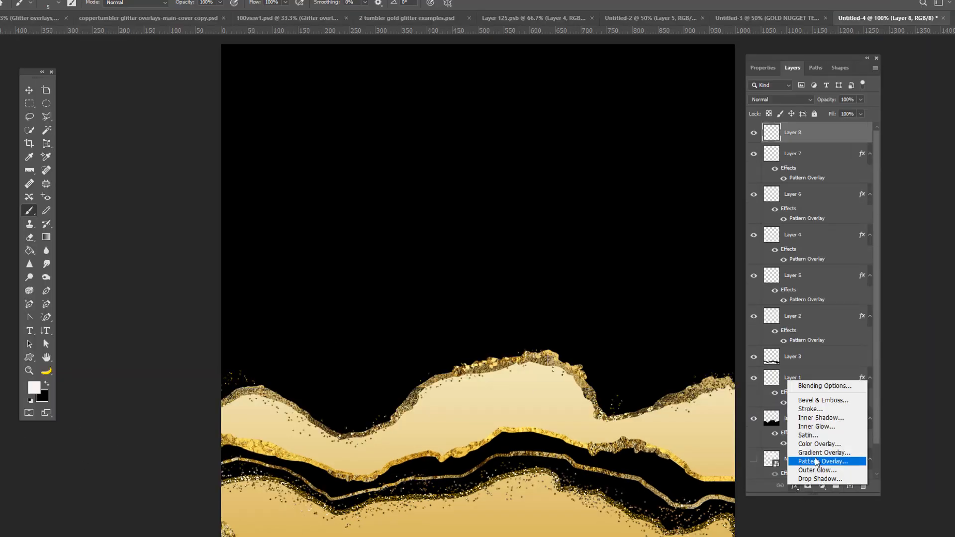
pyautogui.click(815, 462)
pyautogui.click(696, 135)
pyautogui.doubleClick(609, 304)
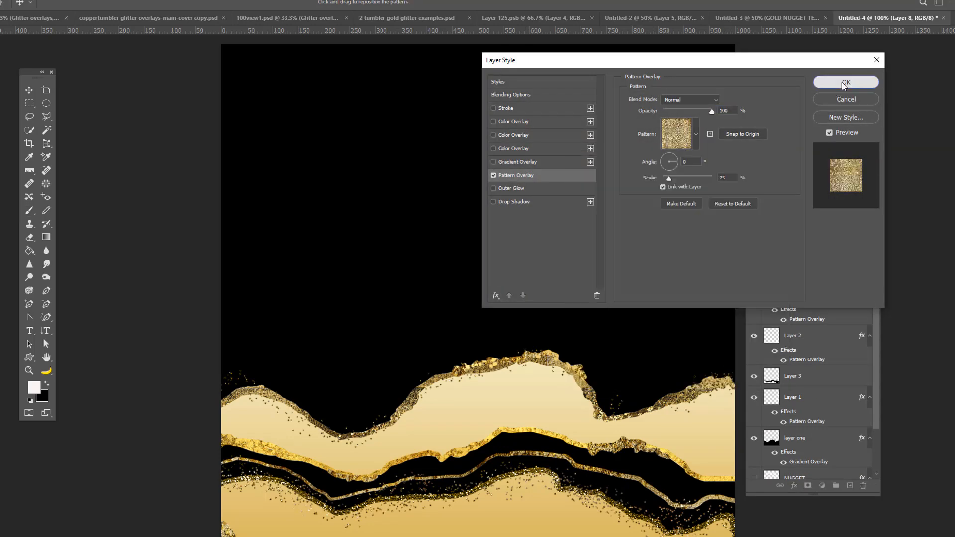
pyautogui.click(844, 83)
# Step: Scatter fine pale gold specks through the black band around the thin line with a small spatter brush
pyautogui.click(58, 3)
pyautogui.moveTo(453, 152); pyautogui.dragTo(452, 356)
pyautogui.click(157, 374)
pyautogui.click(544, 48)
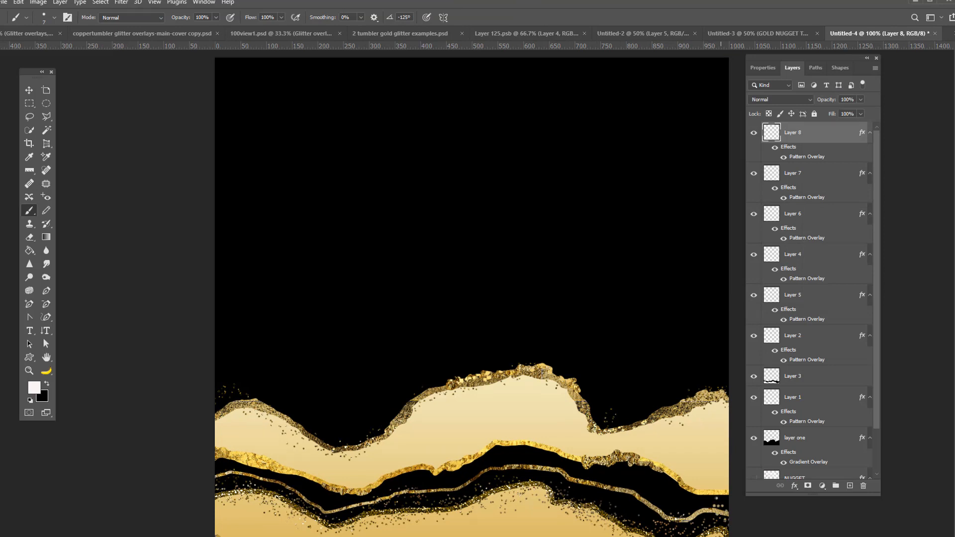
pyautogui.moveTo(640, 511); pyautogui.dragTo(633, 489)
pyautogui.moveTo(538, 471); pyautogui.dragTo(490, 478)
pyautogui.moveTo(338, 509)
pyautogui.mouseDown()
pyautogui.moveTo(385, 497)
pyautogui.moveTo(343, 492)
pyautogui.mouseUp()
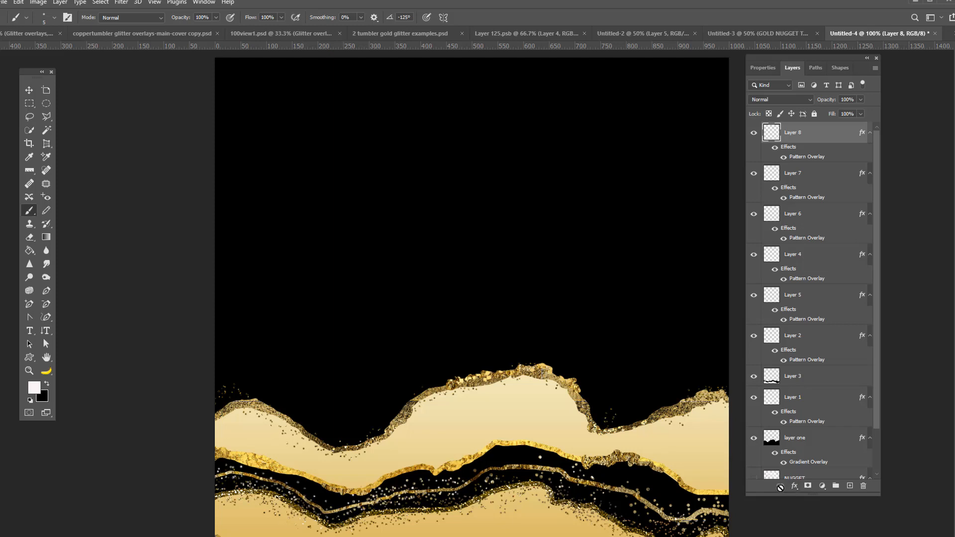
# Step: Create another top layer with a Pattern Overlay using the dark gold glitter pattern, adjust its scale, and return to the Brush tool
pyautogui.click(850, 486)
pyautogui.click(795, 485)
pyautogui.click(808, 465)
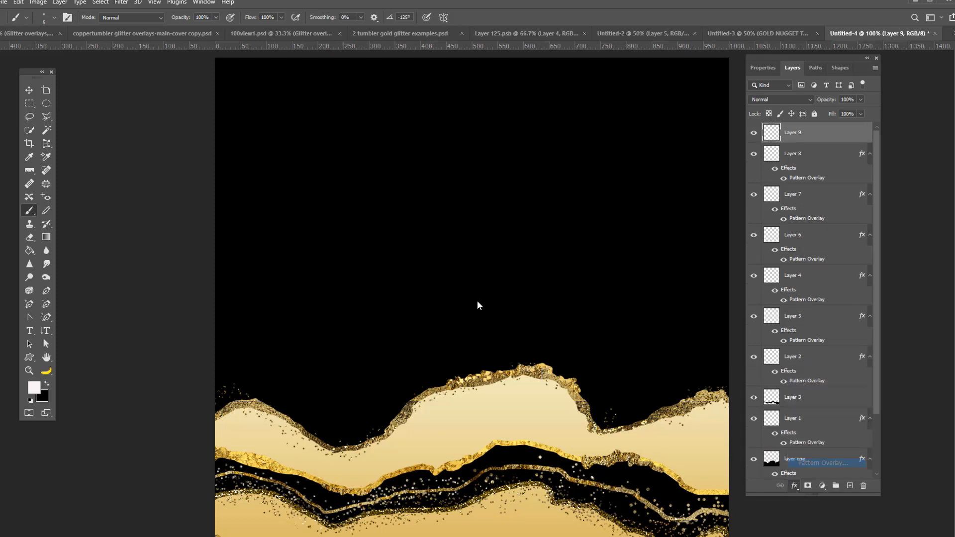
pyautogui.click(691, 131)
pyautogui.click(600, 244)
pyautogui.click(810, 197)
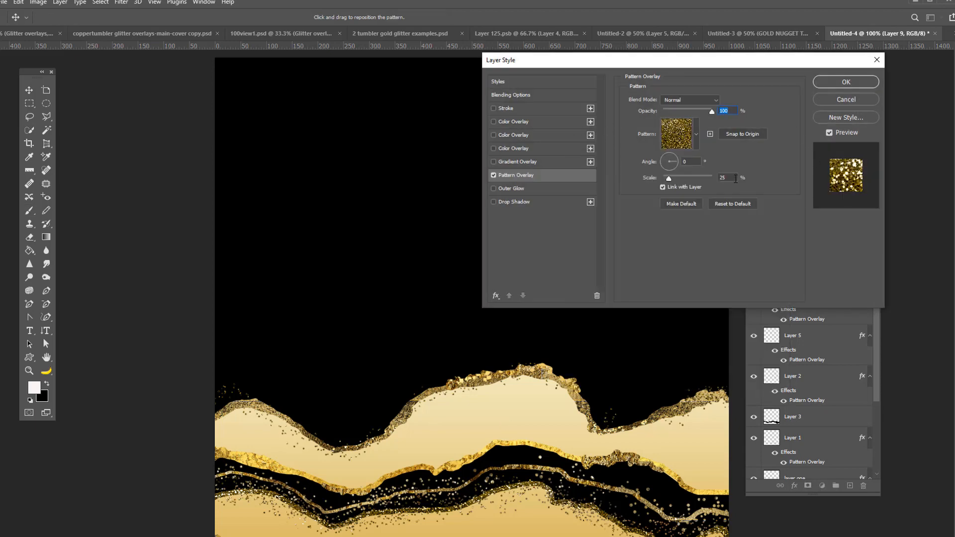
pyautogui.click(669, 179)
pyautogui.click(844, 81)
pyautogui.press('b')
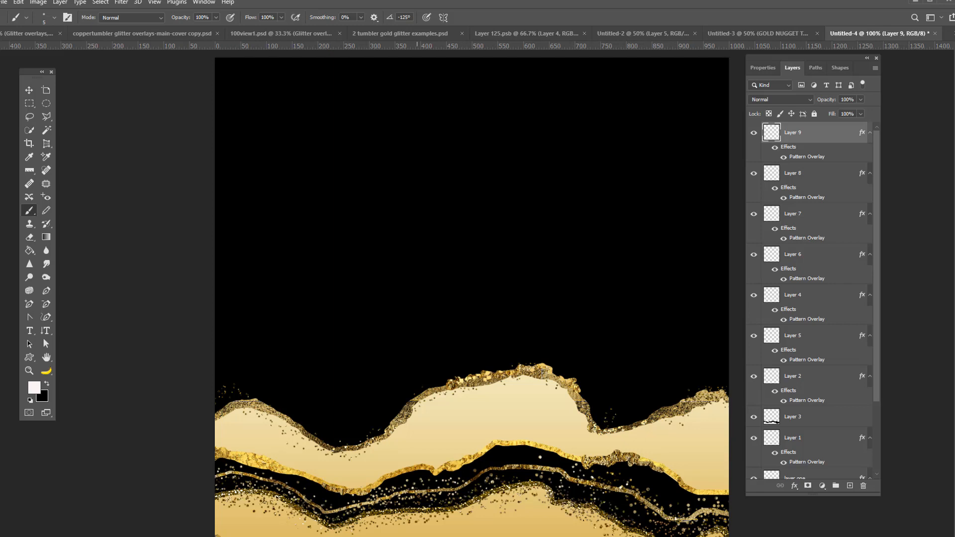
# Step: Show the hidden NUGGET lettering layer above the black background
pyautogui.scroll(-3, 806, 349)
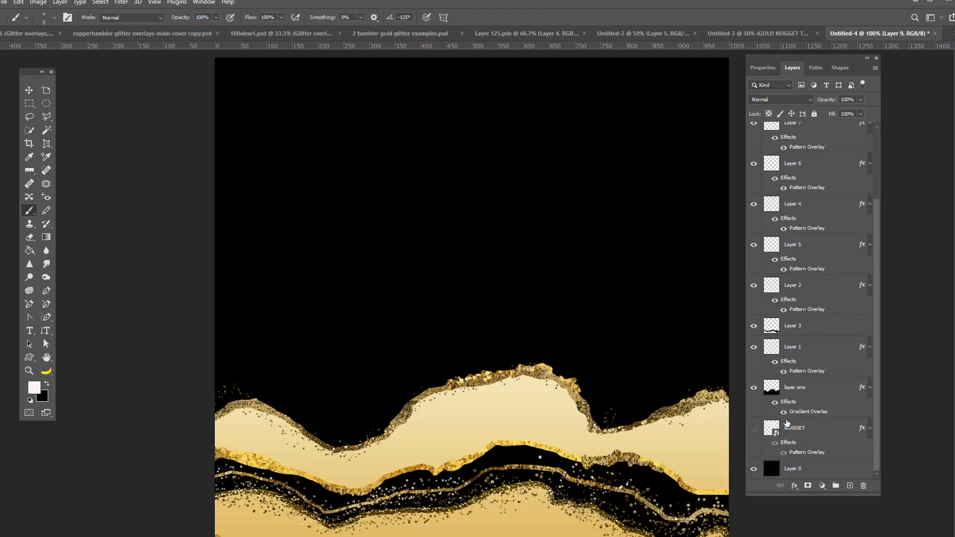
pyautogui.click(753, 429)
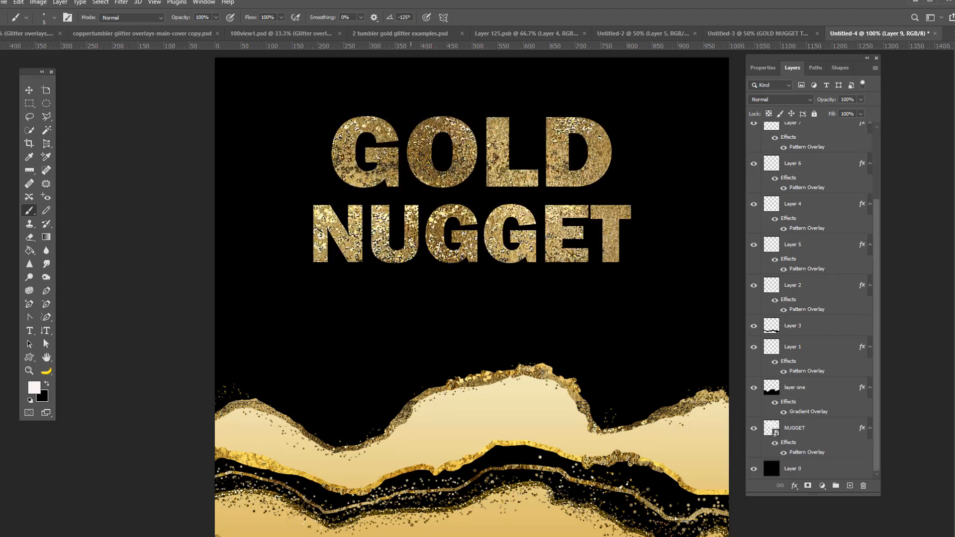
pyautogui.scroll(3, 818, 193)
# Step: Create a new top layer with a Pattern Overlay using the fourth gold glitter pattern from the second-to-last pattern row
pyautogui.click(850, 486)
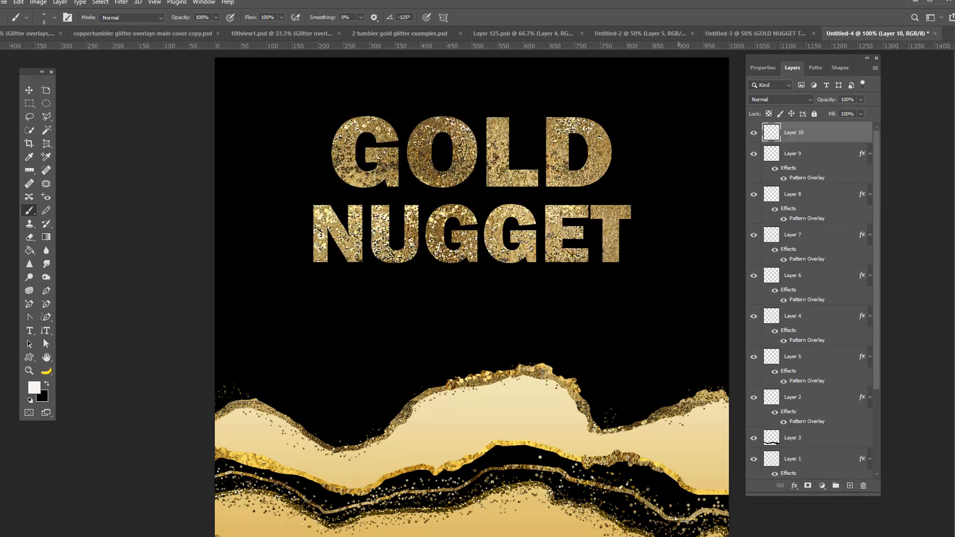
pyautogui.click(794, 486)
pyautogui.click(805, 455)
pyautogui.click(696, 134)
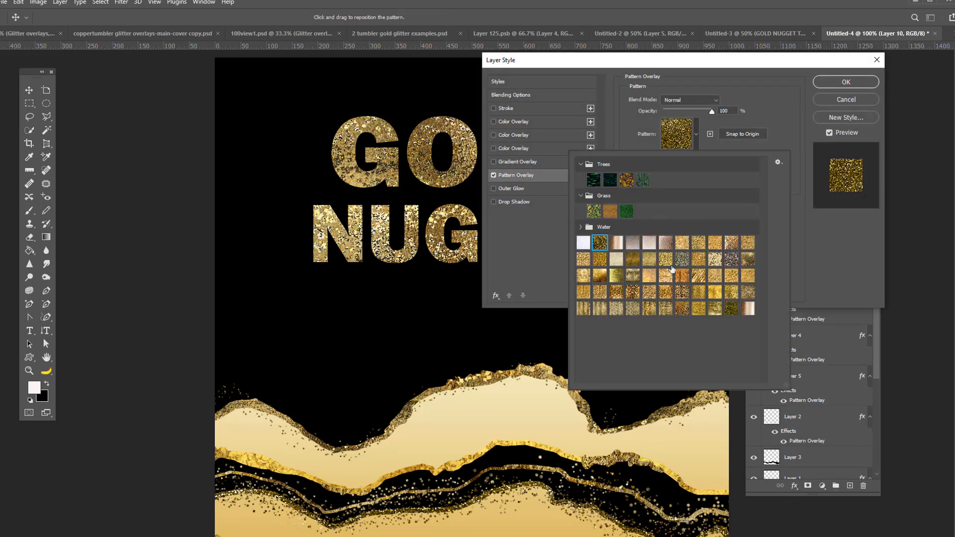
pyautogui.click(632, 292)
pyautogui.click(838, 86)
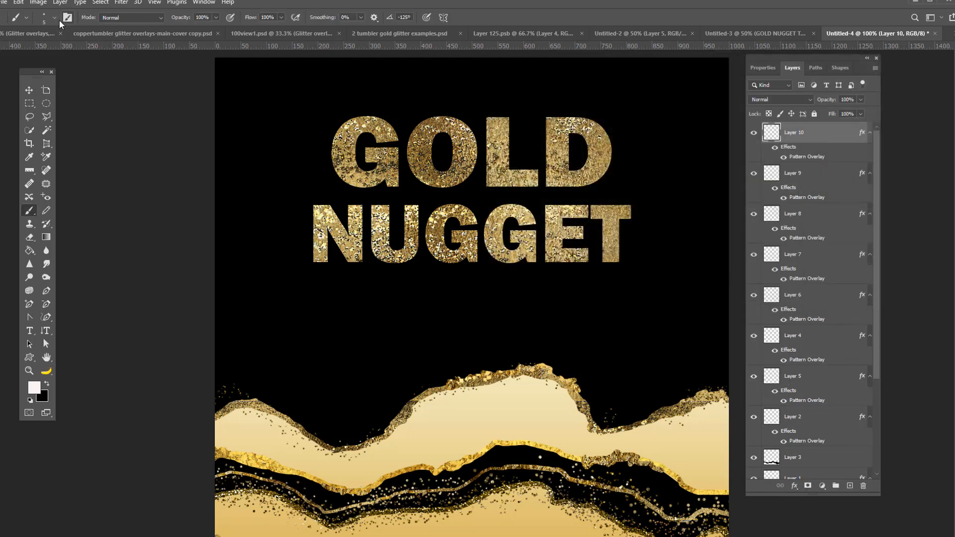
# Step: Paint thin amber gold accents along the second wave's gold edge and across the black band with the Hard Round brush at 5 px
pyautogui.click(55, 18)
pyautogui.moveTo(449, 321); pyautogui.dragTo(428, 106)
pyautogui.click(144, 157)
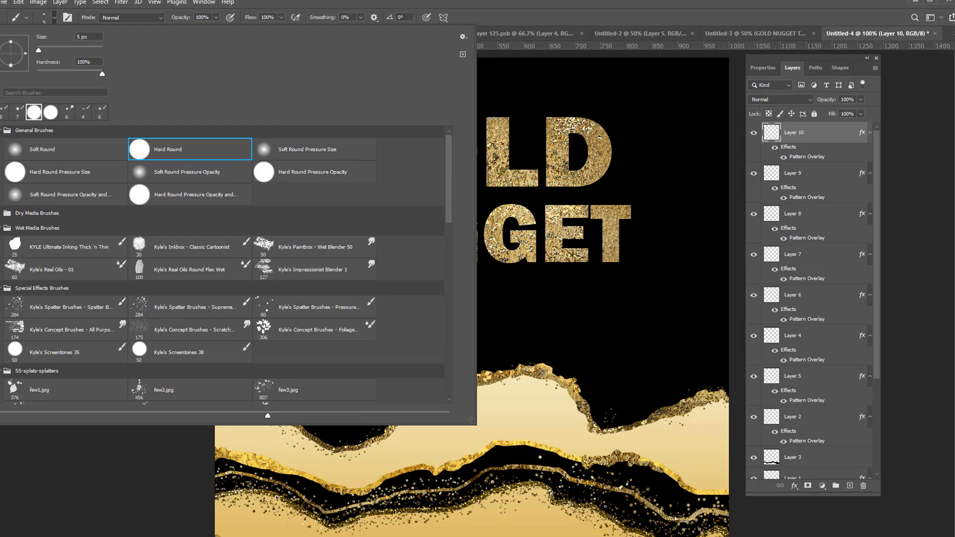
pyautogui.click(619, 527)
pyautogui.moveTo(619, 528); pyautogui.dragTo(588, 509)
pyautogui.moveTo(492, 445); pyautogui.dragTo(533, 447)
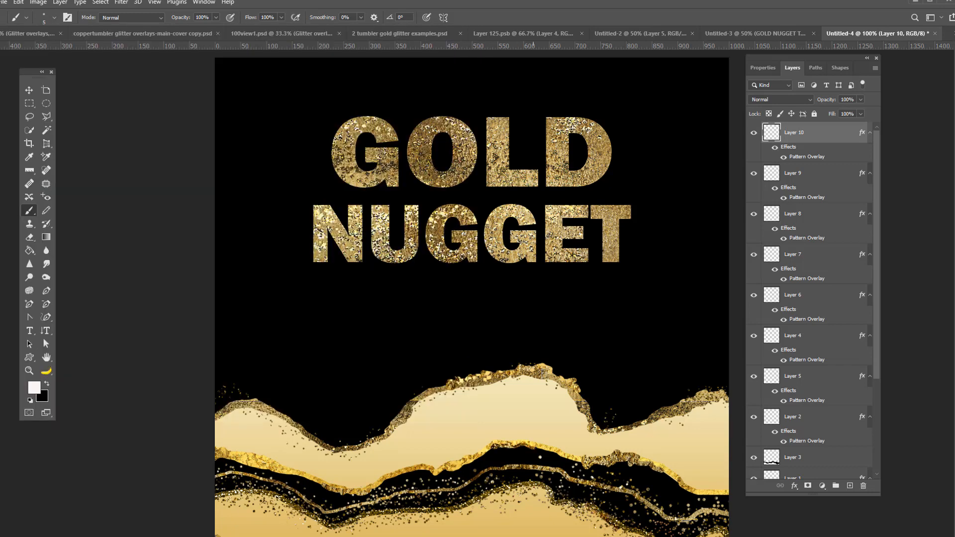
pyautogui.moveTo(452, 485)
pyautogui.mouseDown()
pyautogui.moveTo(417, 491)
pyautogui.moveTo(515, 468)
pyautogui.mouseUp()
pyautogui.moveTo(362, 505)
pyautogui.mouseDown()
pyautogui.moveTo(326, 511)
pyautogui.moveTo(384, 501)
pyautogui.mouseUp()
pyautogui.moveTo(315, 508)
pyautogui.mouseDown()
pyautogui.moveTo(282, 484)
pyautogui.moveTo(231, 474)
pyautogui.mouseUp()
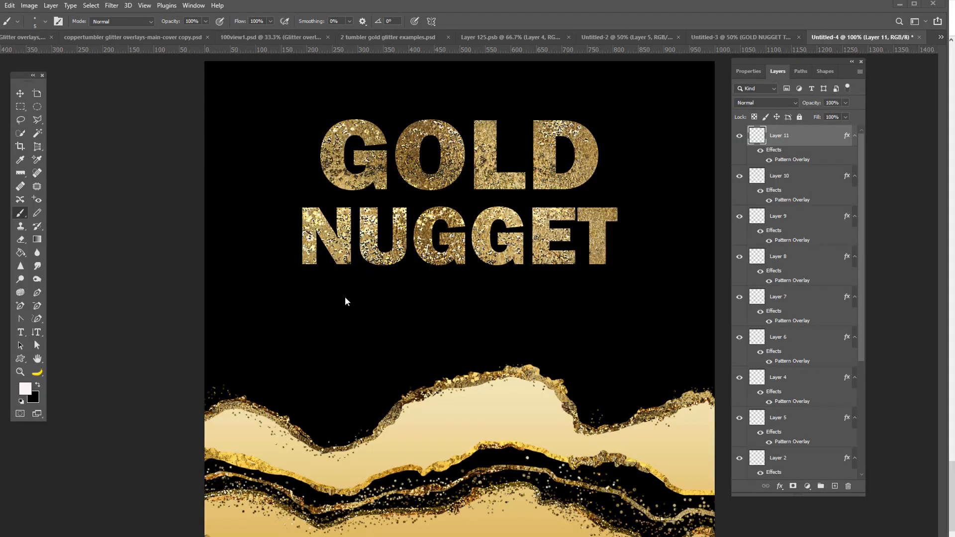
# Step: Handwrite "gold paper tears" below the NUGGET lettering on Layer 11 and hide that layer
pyautogui.moveTo(335, 305)
pyautogui.mouseDown()
pyautogui.moveTo(312, 303)
pyautogui.moveTo(370, 314)
pyautogui.moveTo(420, 289)
pyautogui.moveTo(424, 314)
pyautogui.moveTo(538, 298)
pyautogui.moveTo(619, 312)
pyautogui.moveTo(681, 306)
pyautogui.moveTo(644, 294)
pyautogui.moveTo(538, 290)
pyautogui.mouseUp()
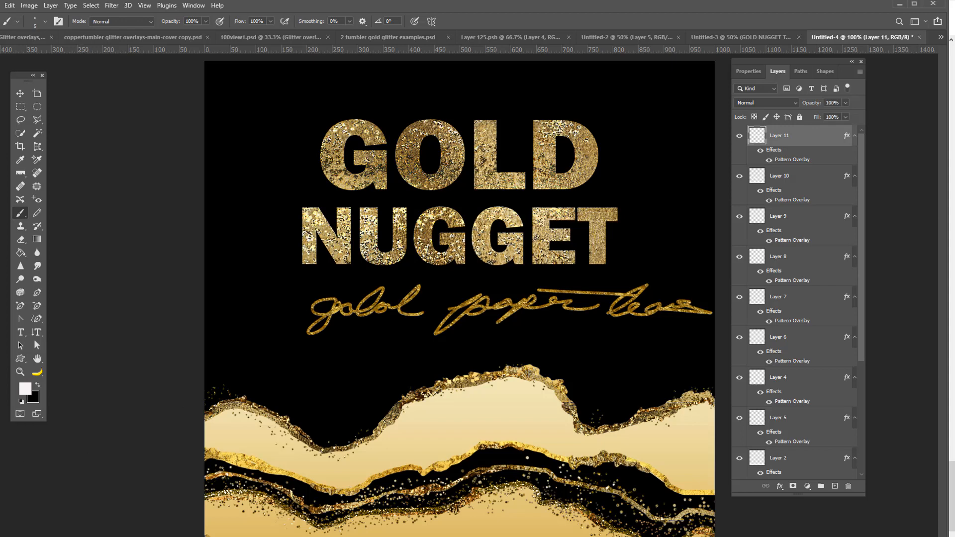
pyautogui.click(740, 136)
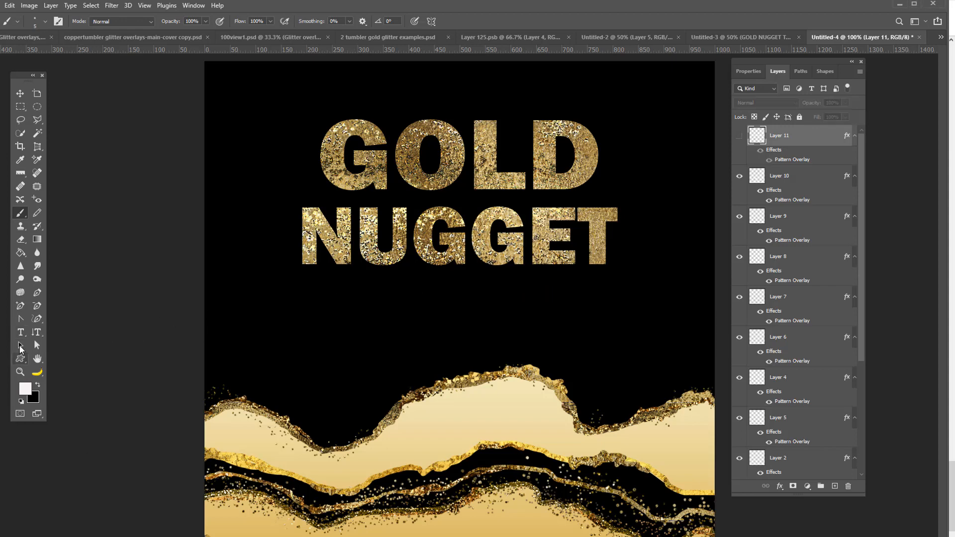
# Step: Start a text line below the NUGGET lettering and set its font to Times New Roman at 18 pt
pyautogui.click(21, 333)
pyautogui.click(342, 310)
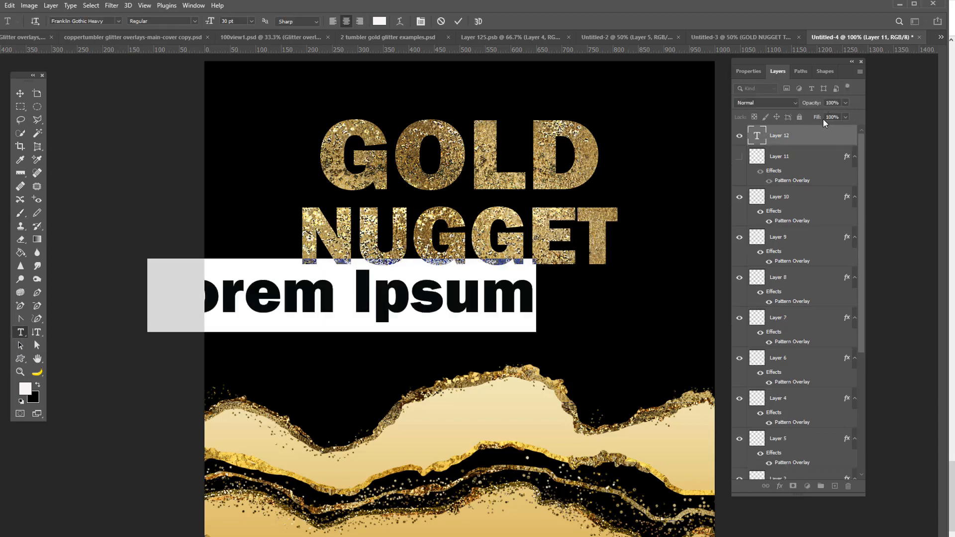
pyautogui.click(119, 22)
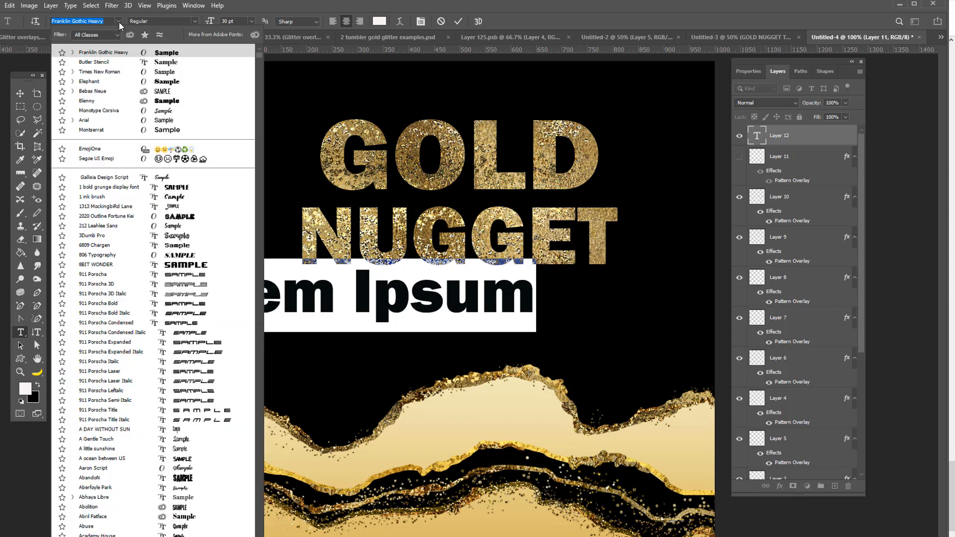
pyautogui.click(169, 64)
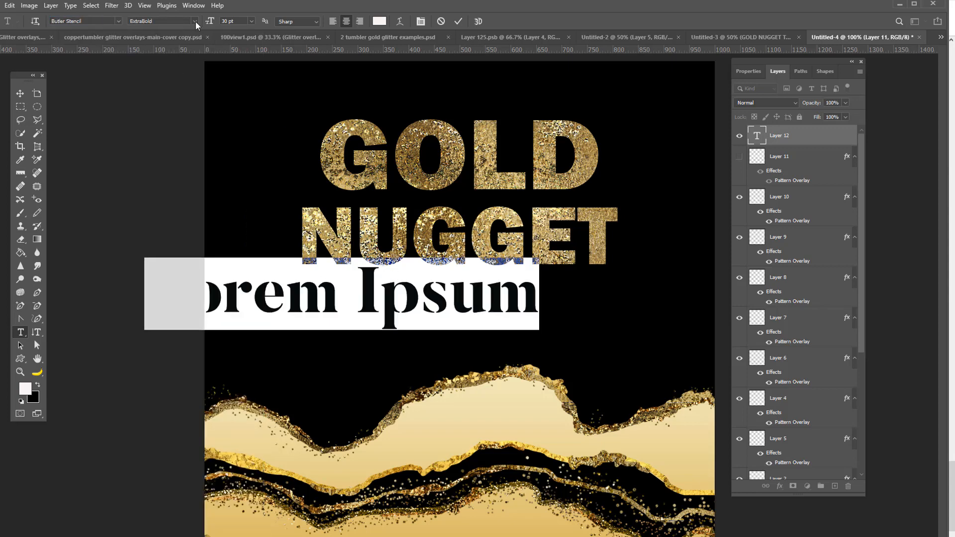
pyautogui.click(251, 22)
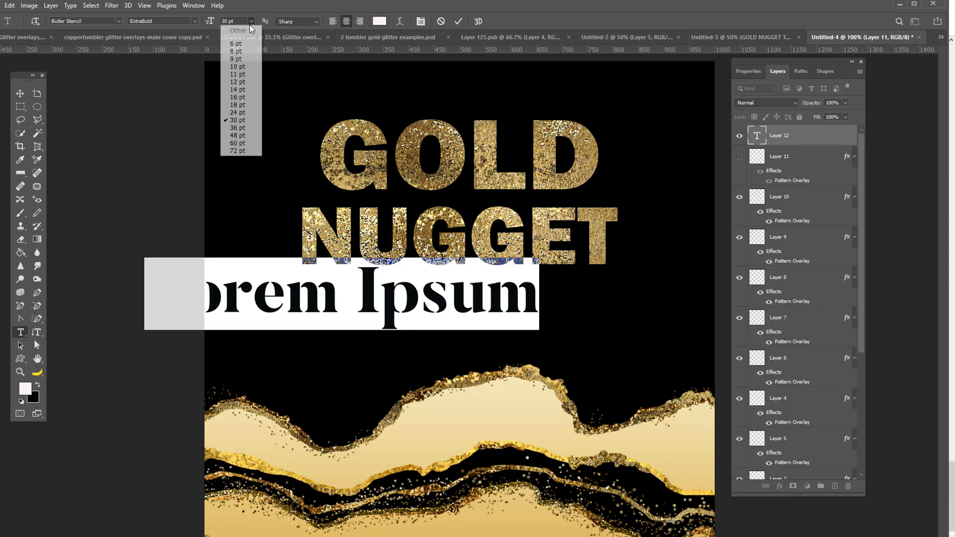
pyautogui.click(235, 105)
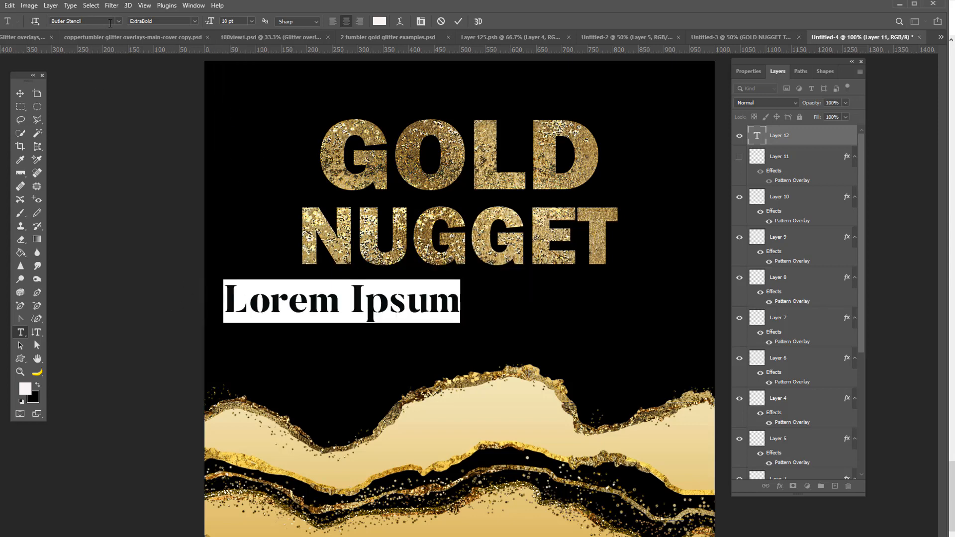
pyautogui.click(118, 21)
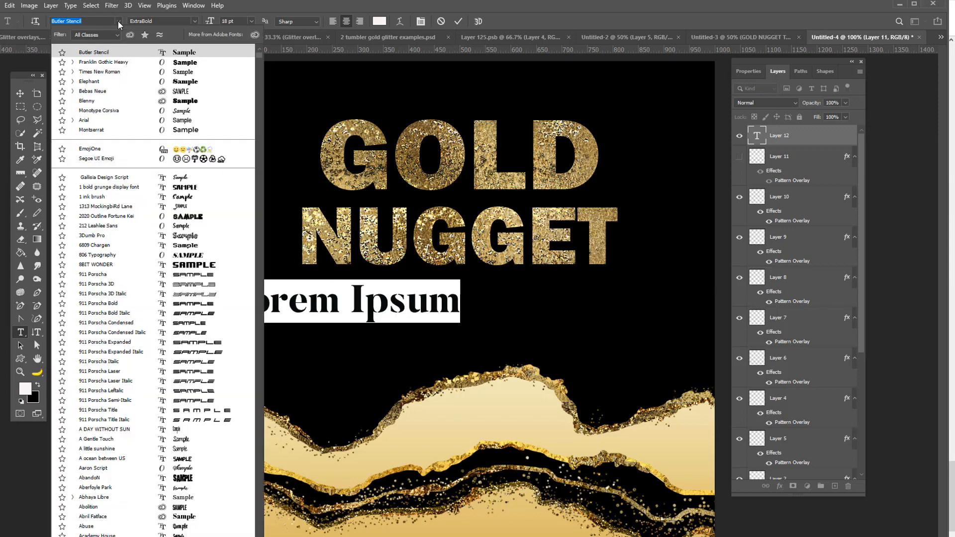
pyautogui.click(193, 74)
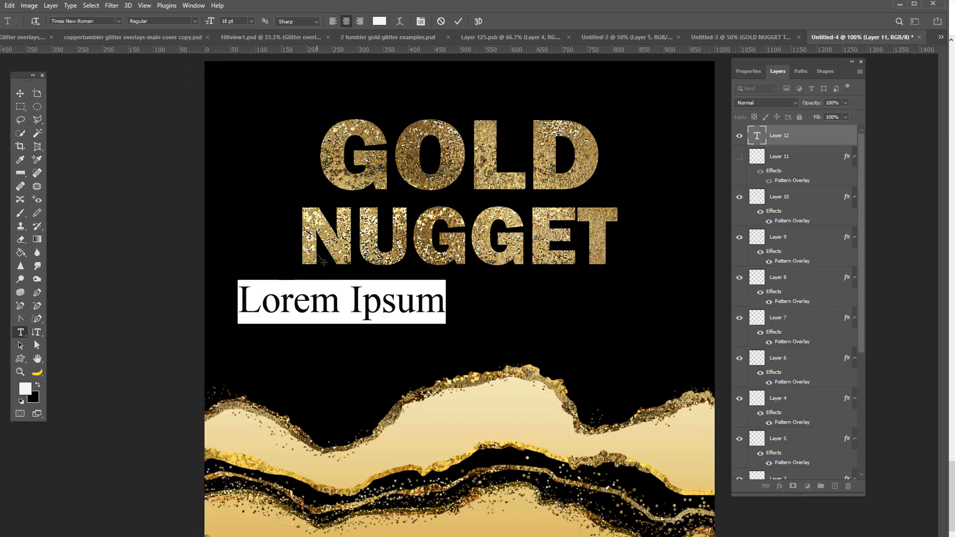
# Step: Enter "Gold Paper tears" as the text and move it under the NUGGET lettering
pyautogui.write('Gold ')
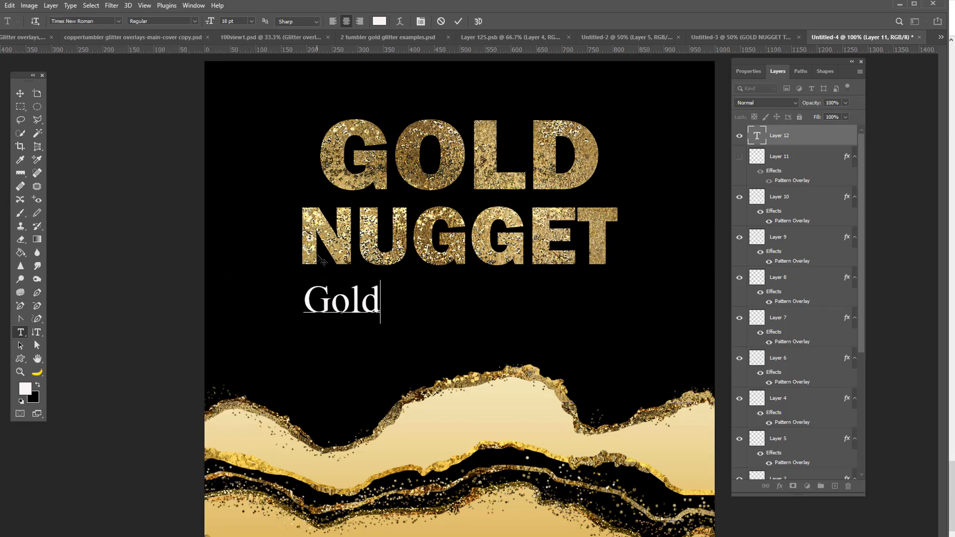
pyautogui.write('Paper')
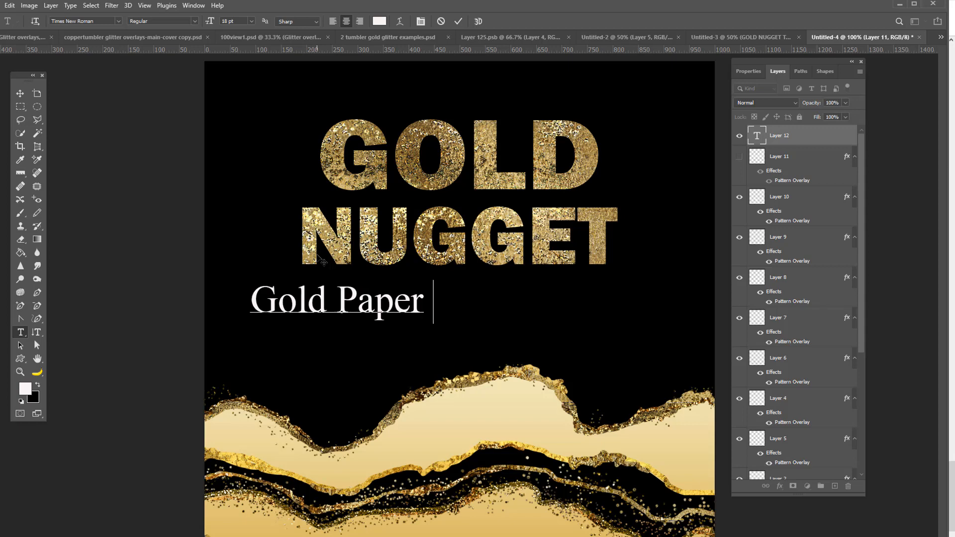
pyautogui.write(' tears')
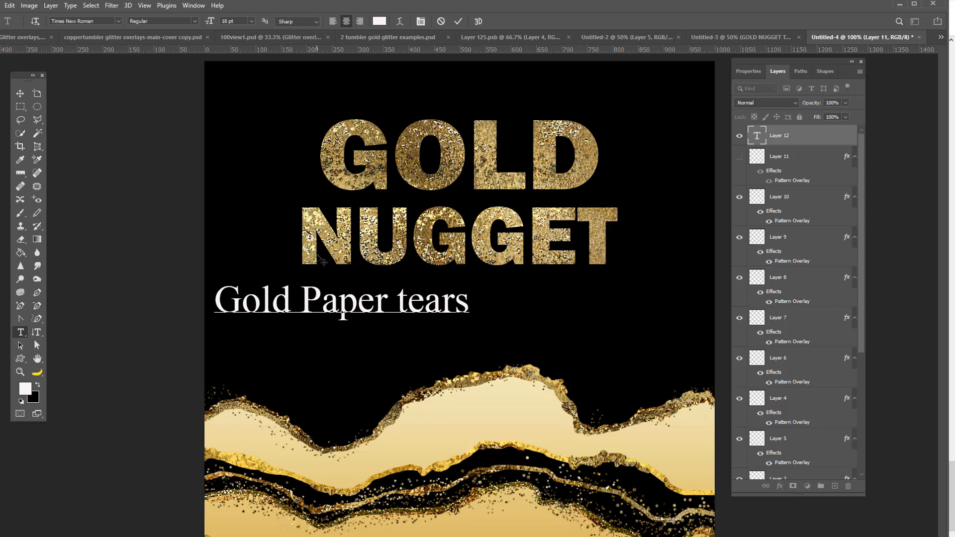
pyautogui.click(20, 93)
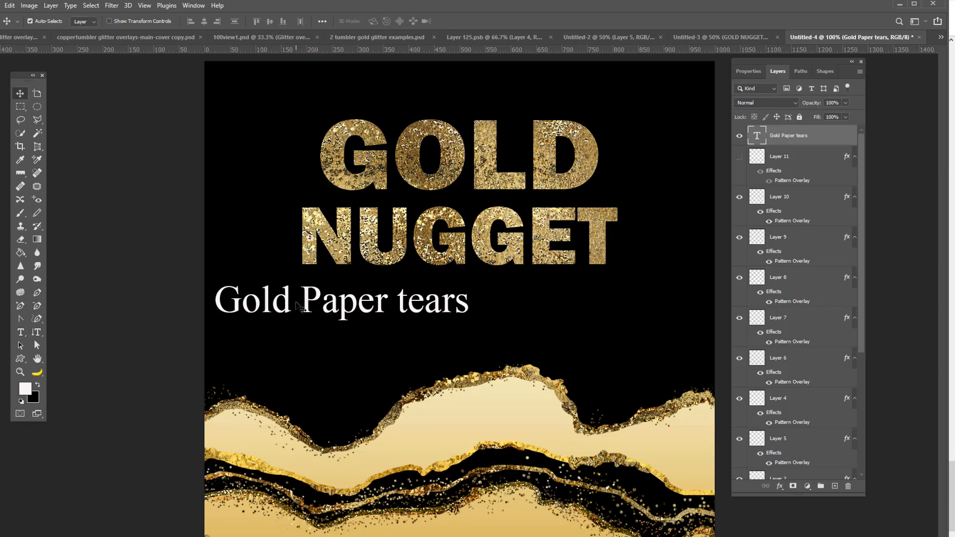
pyautogui.moveTo(296, 305); pyautogui.dragTo(406, 300)
pyautogui.press('t')
pyautogui.click(506, 298)
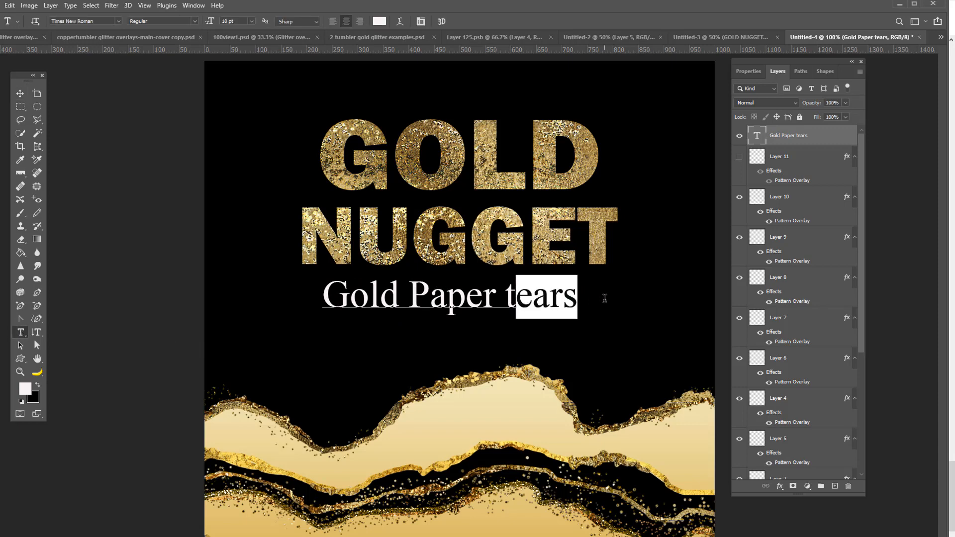
pyautogui.click(20, 94)
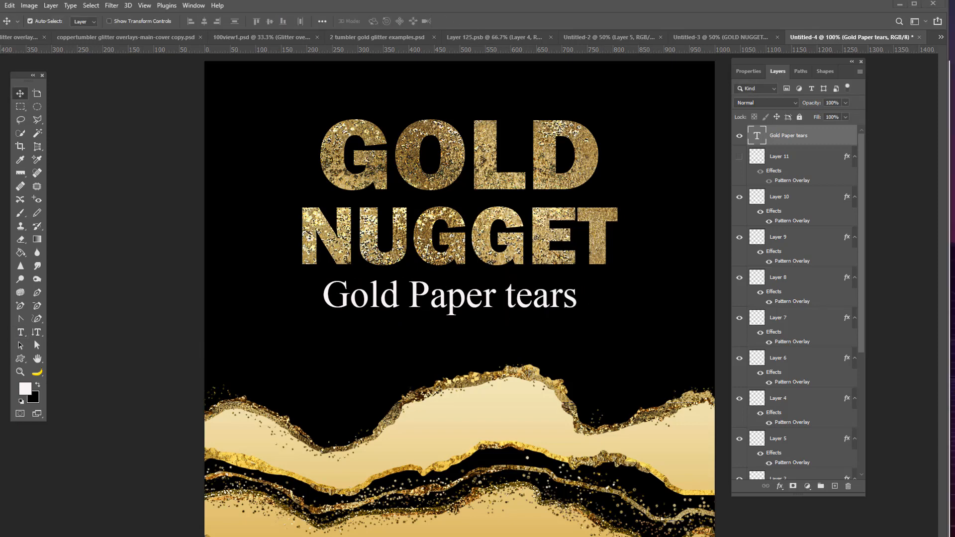
# Step: Apply a gold glitter Pattern Overlay at 9% scale to the subtitle text and shift it slightly right to centre it
pyautogui.click(780, 489)
pyautogui.click(792, 465)
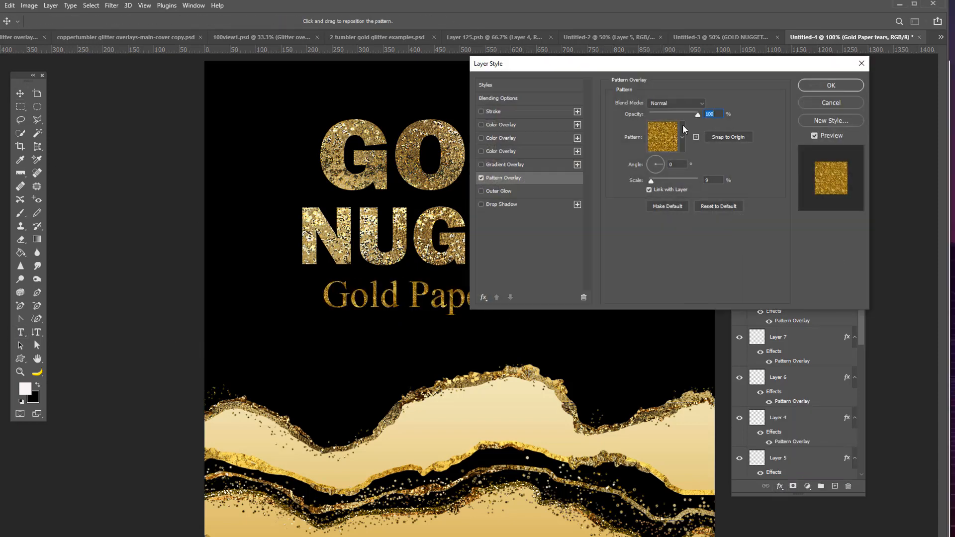
pyautogui.click(844, 86)
pyautogui.moveTo(528, 299); pyautogui.dragTo(538, 298)
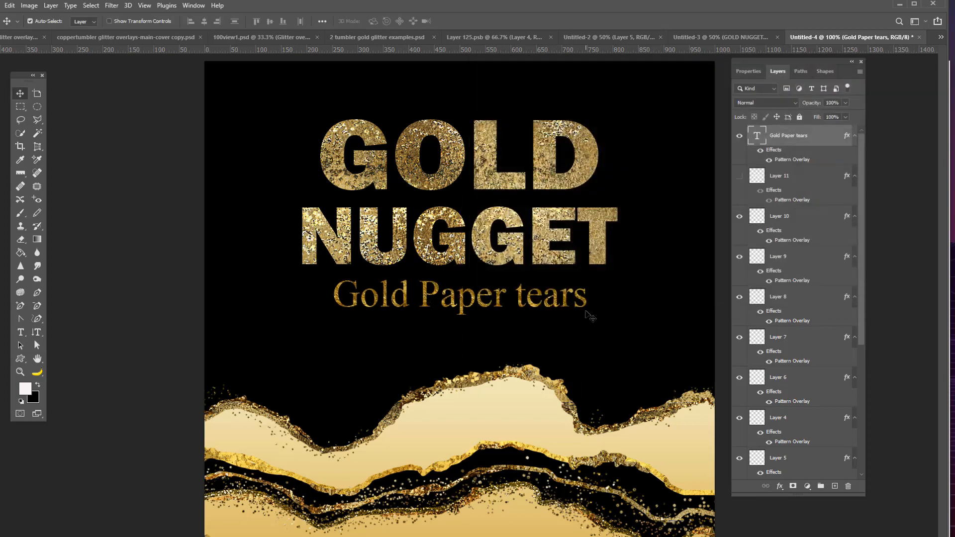
# Step: Scale the "Gold Paper tears" subtitle to 73.40% and shift it left below the NUGGET lettering
pyautogui.hotkey('ctrl', 't')
pyautogui.moveTo(587, 275); pyautogui.dragTo(520, 286)
pyautogui.moveTo(468, 298); pyautogui.dragTo(427, 296)
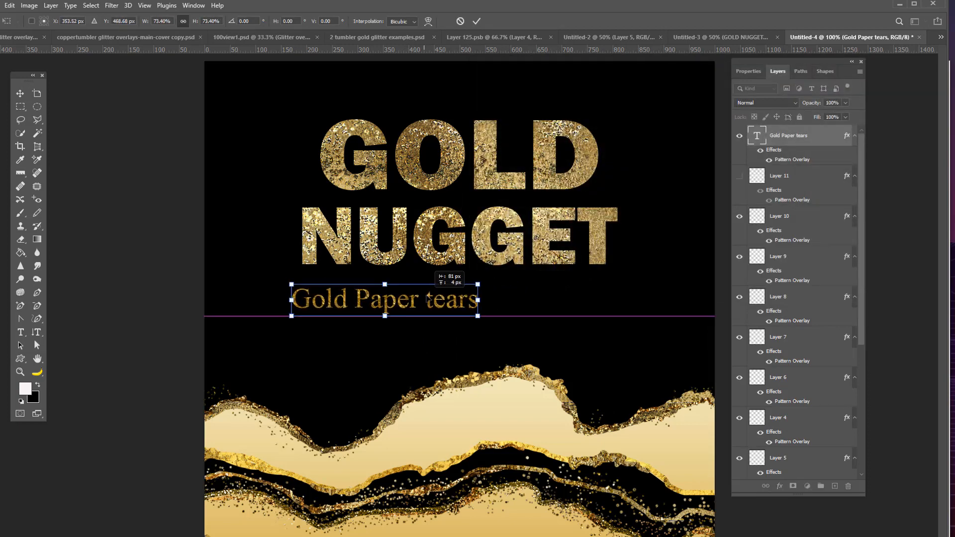
pyautogui.press('Return')
# Step: Duplicate the subtitle to its right, change the copy's text to "Agate Slices" and align it beside the original
pyautogui.press('t')
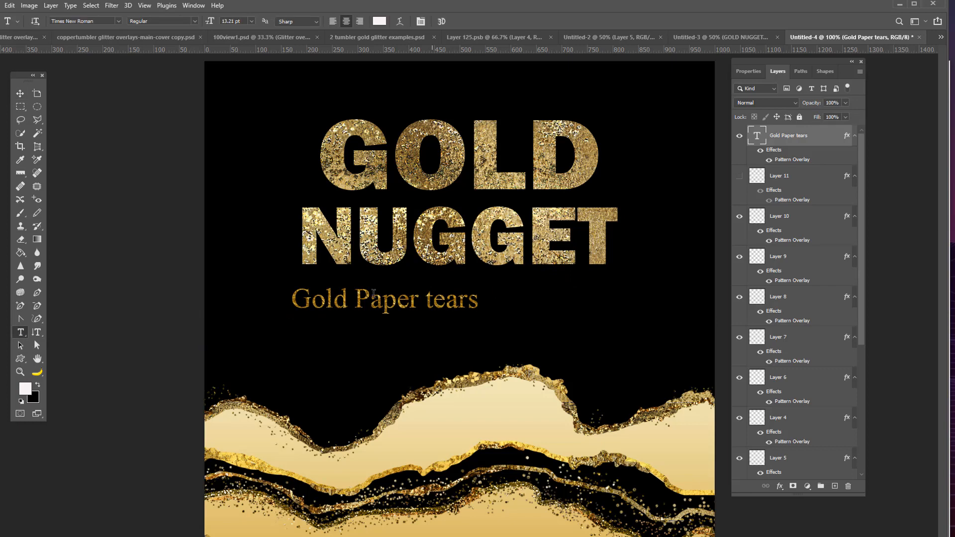
pyautogui.click(21, 93)
pyautogui.moveTo(271, 279); pyautogui.dragTo(676, 301)
pyautogui.click(21, 332)
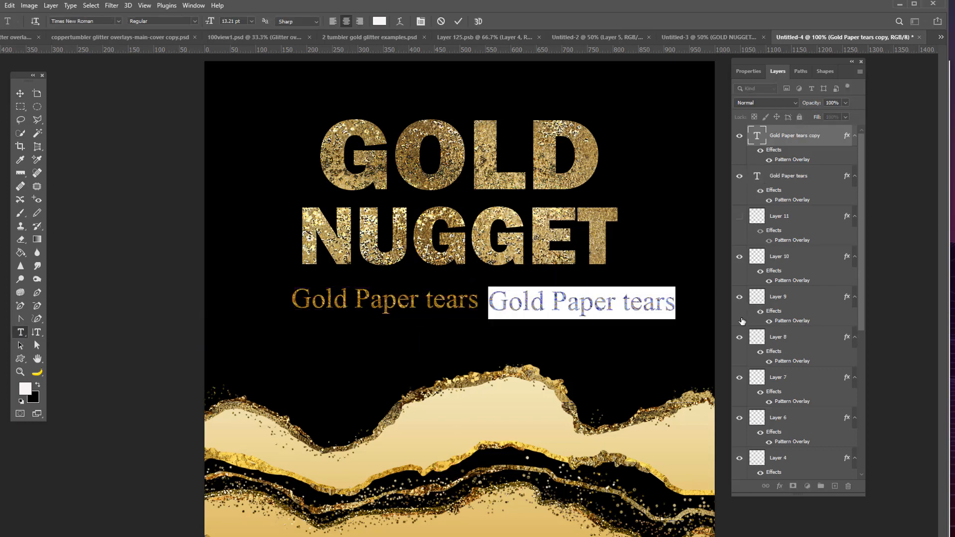
pyautogui.write('Agate Slices')
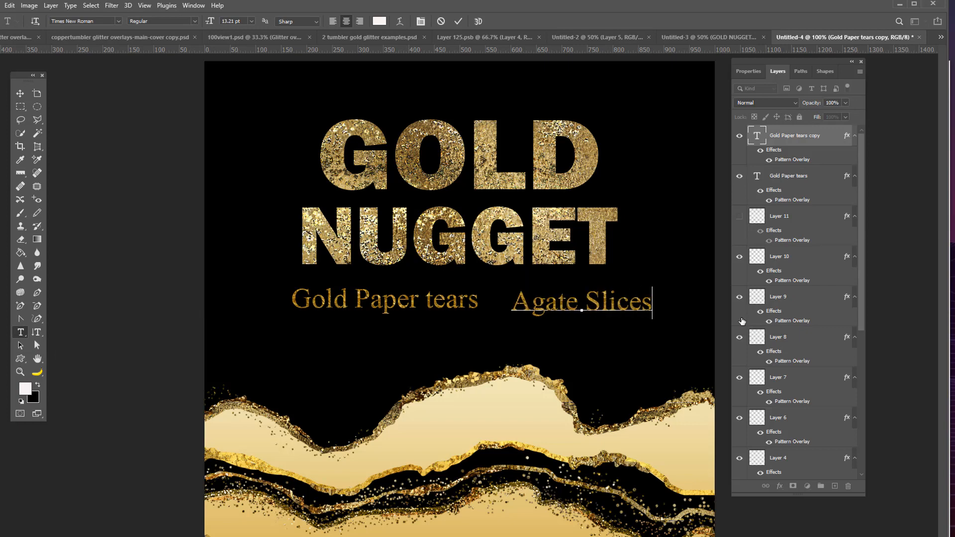
pyautogui.click(20, 93)
pyautogui.moveTo(594, 304); pyautogui.dragTo(569, 301)
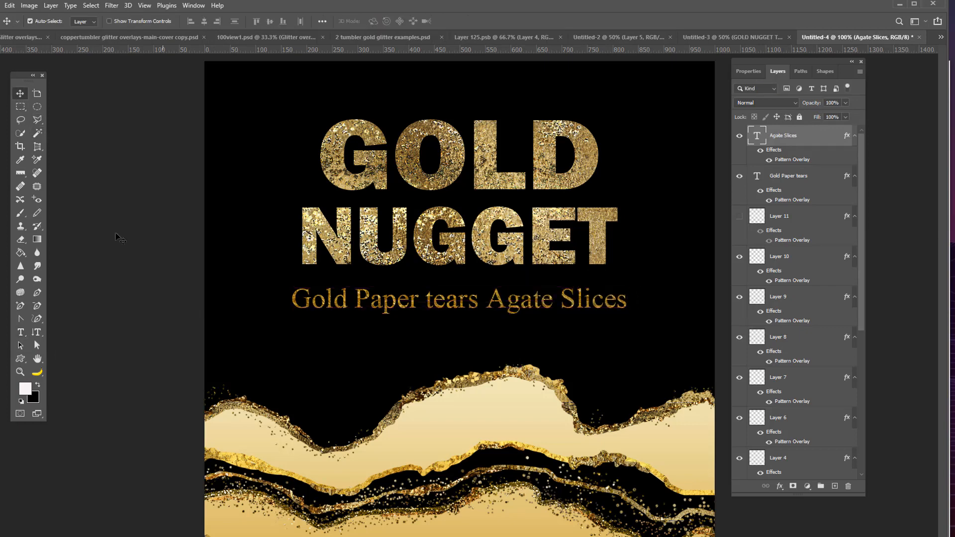
# Step: Add a horizontal guide through the subtitle row, duplicate "Gold Paper tears" below it and replace the copy's text with "|"
pyautogui.moveTo(362, 54); pyautogui.dragTo(391, 344)
pyautogui.rightClick(404, 304)
pyautogui.click(423, 310)
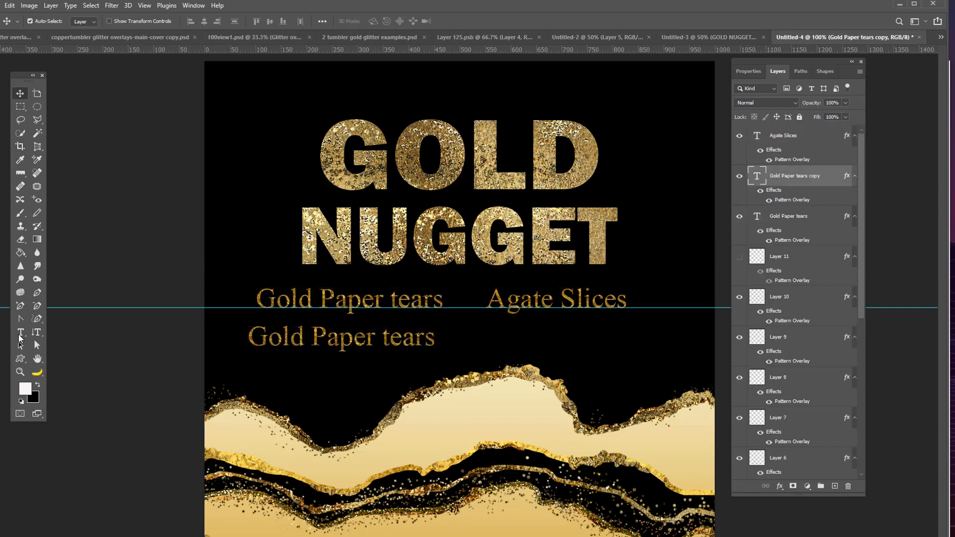
pyautogui.press('t')
pyautogui.moveTo(241, 337); pyautogui.dragTo(390, 339)
pyautogui.hotkey('ctrl', 'a')
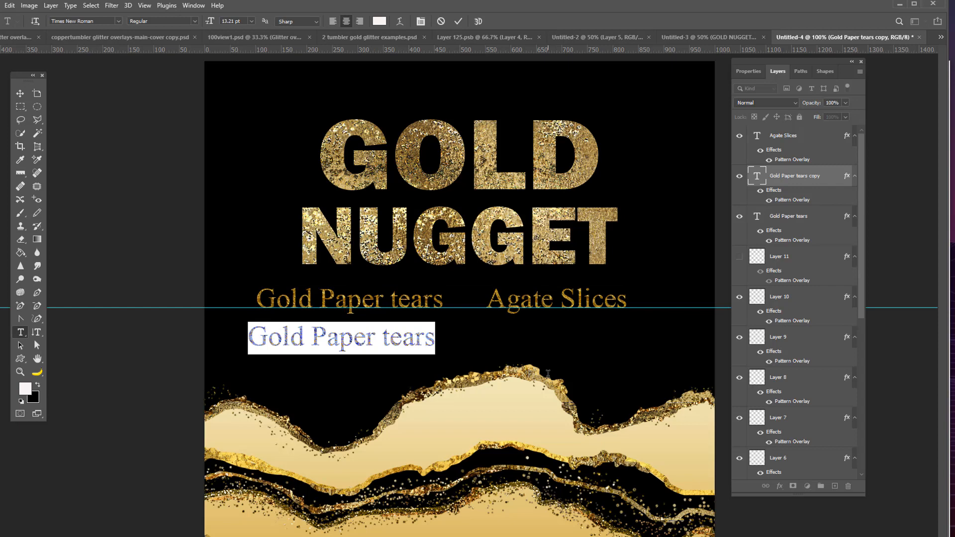
pyautogui.press('BackSpace')
# Step: Place the "|" divider between the two subtitle phrases, remove the guide and move both phrases close to the divider
pyautogui.click(20, 95)
pyautogui.moveTo(342, 338); pyautogui.dragTo(464, 299)
pyautogui.moveTo(387, 317); pyautogui.dragTo(454, 281)
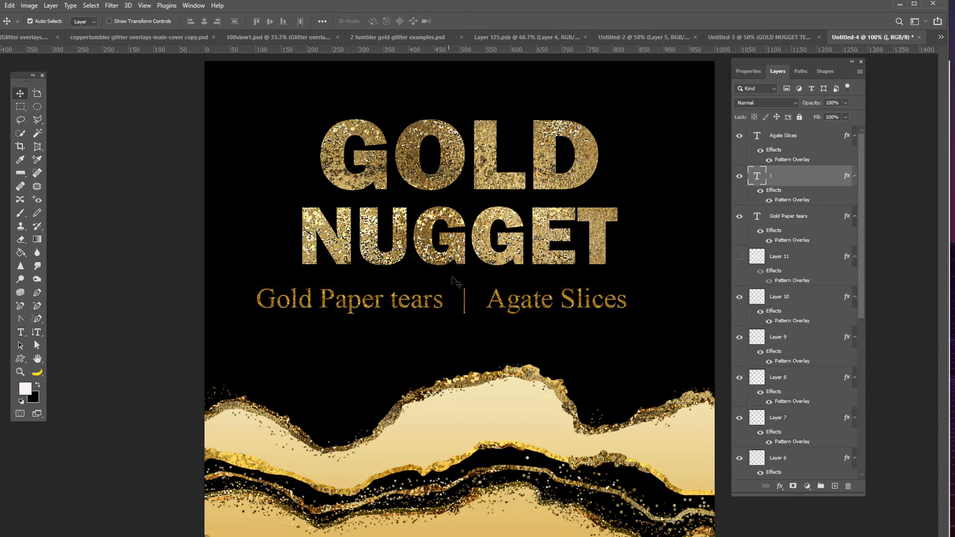
pyautogui.moveTo(541, 309); pyautogui.dragTo(528, 311)
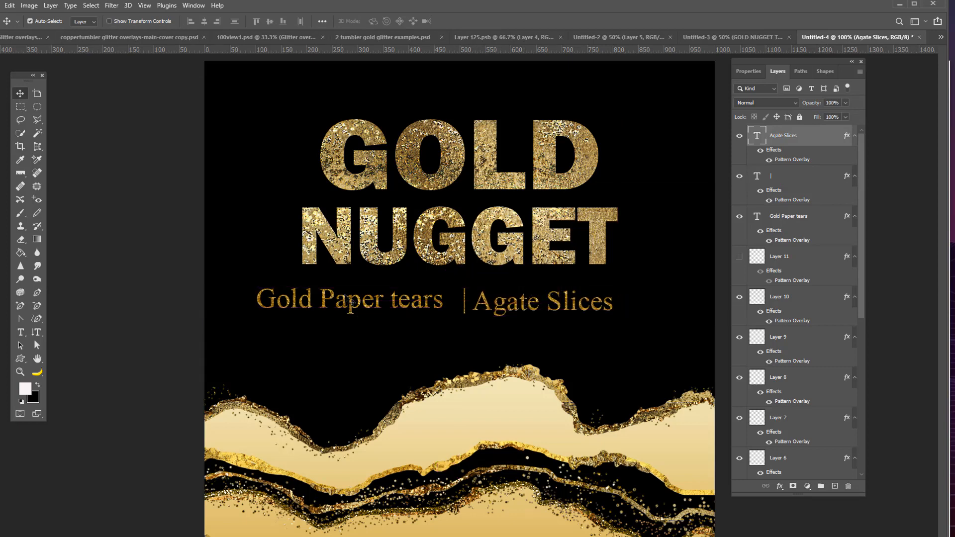
pyautogui.moveTo(353, 302); pyautogui.dragTo(367, 302)
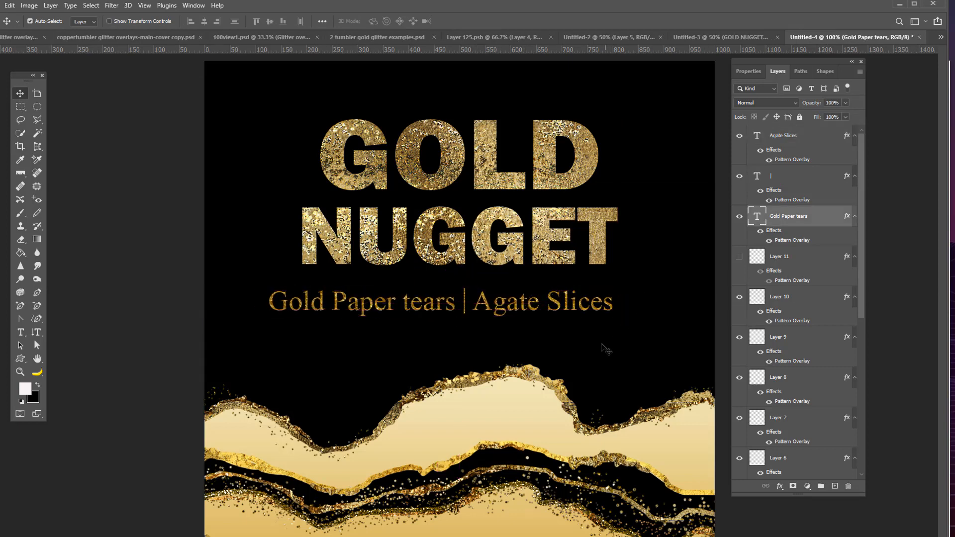
# Step: Select the "|" divider layer and change its Pattern Overlay to a light gold foil pattern
pyautogui.rightClick(466, 311)
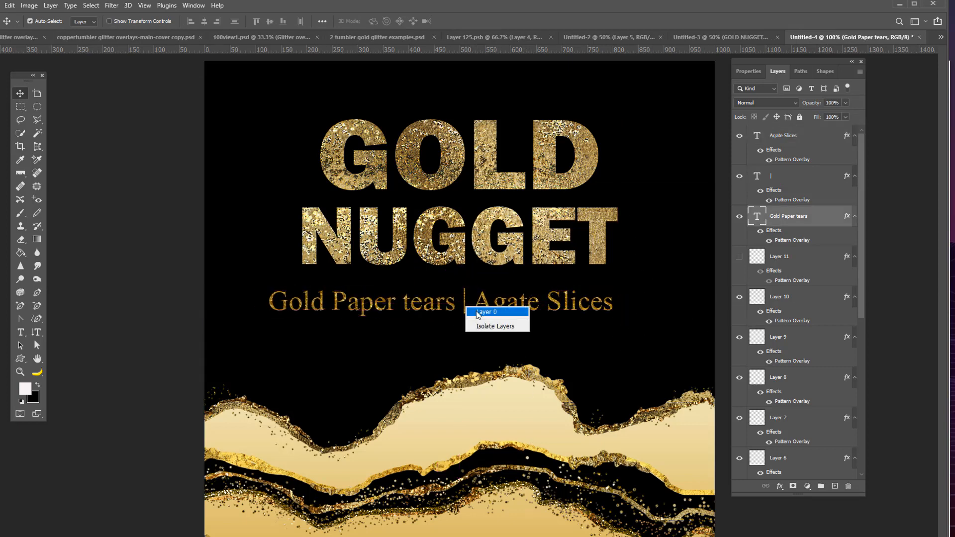
pyautogui.rightClick(463, 301)
pyautogui.click(477, 307)
pyautogui.click(779, 486)
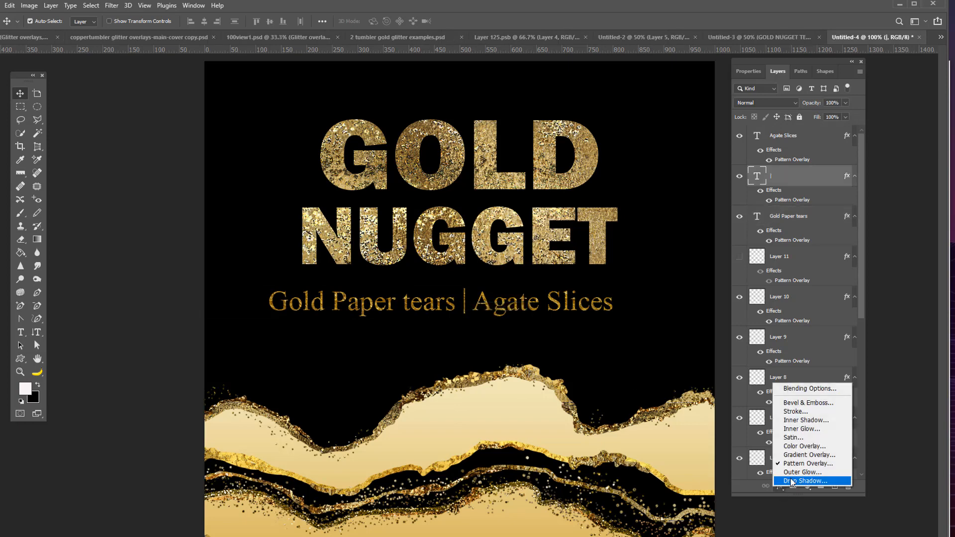
pyautogui.click(801, 463)
pyautogui.click(682, 137)
pyautogui.click(649, 275)
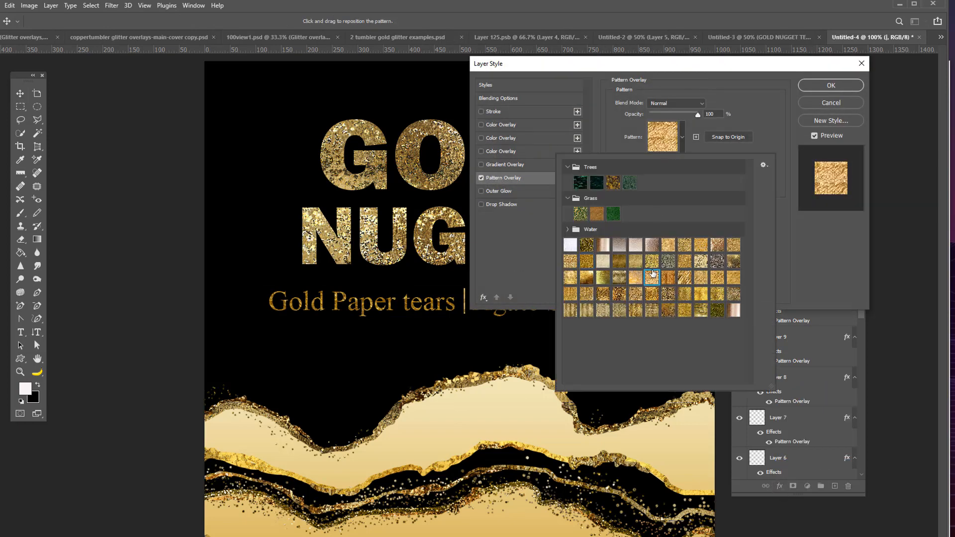
pyautogui.click(826, 89)
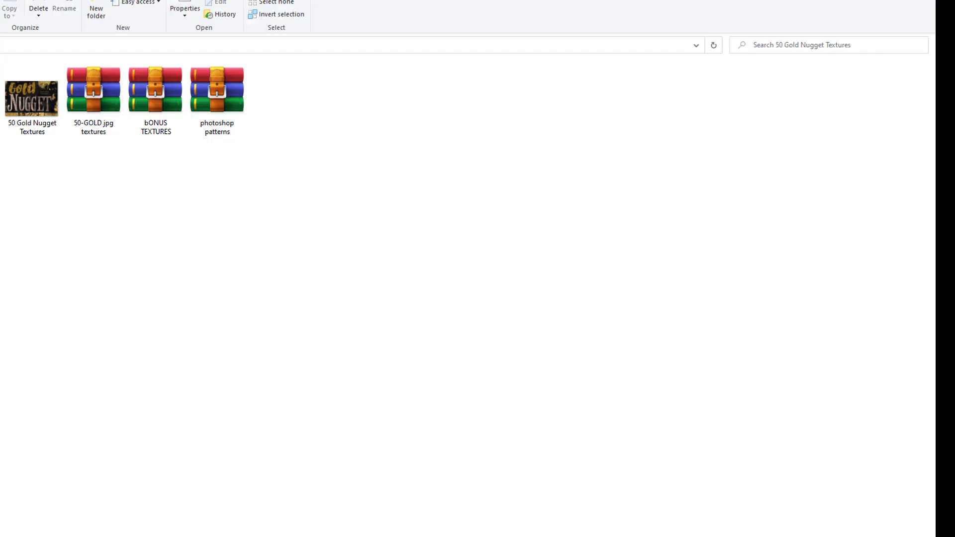
# Step: In File Explorer, extract the "50-GOLD jpg textures" archive to its own folder and open the extracted textures
pyautogui.rightClick(82, 95)
pyautogui.click(158, 170)
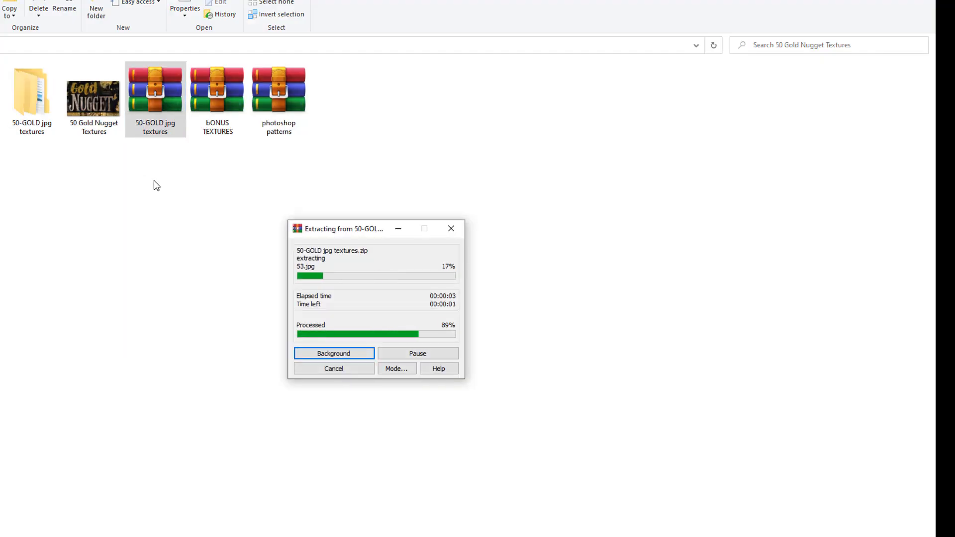
pyautogui.doubleClick(31, 101)
pyautogui.doubleClick(31, 101)
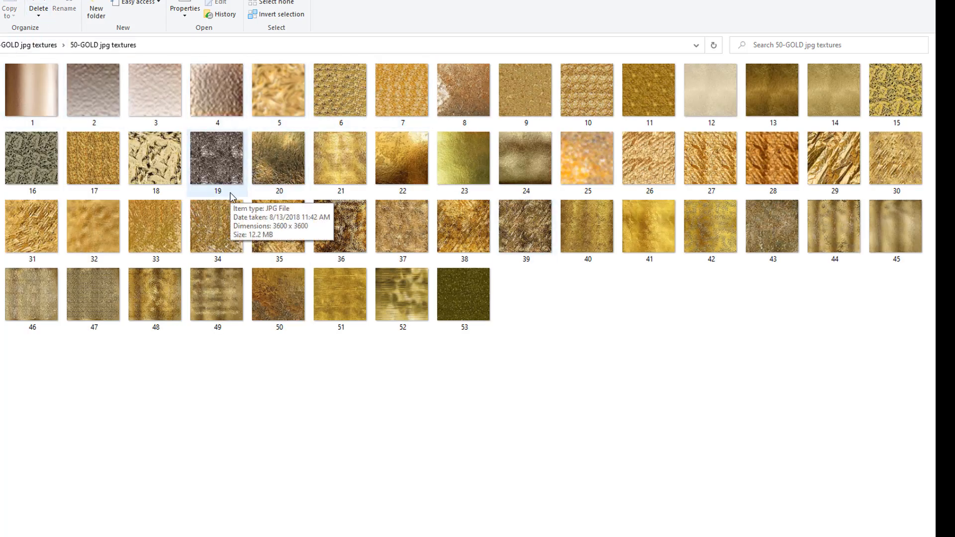
# Step: Open texture 1 in Windows Photo Viewer and browse on to the next texture image
pyautogui.rightClick(39, 103)
pyautogui.moveTo(74, 294)
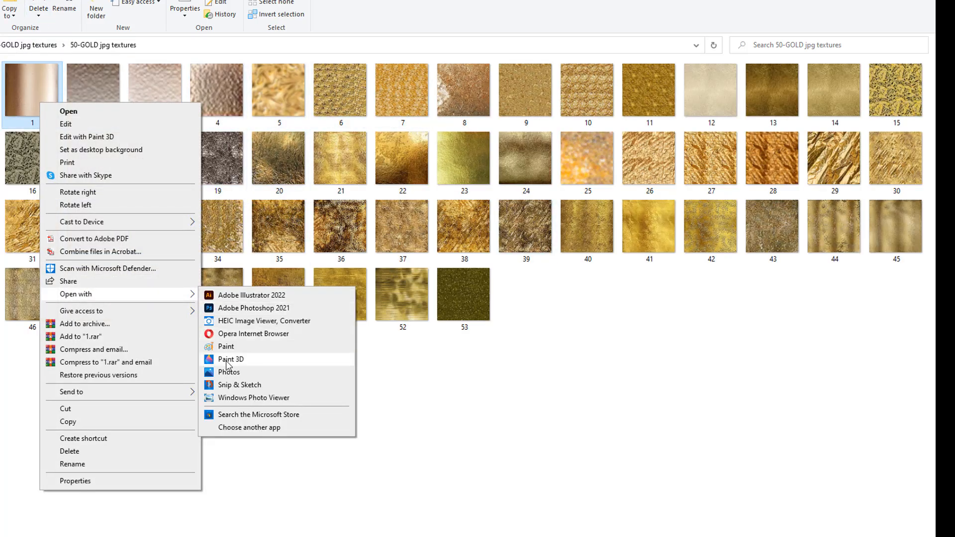
pyautogui.click(233, 396)
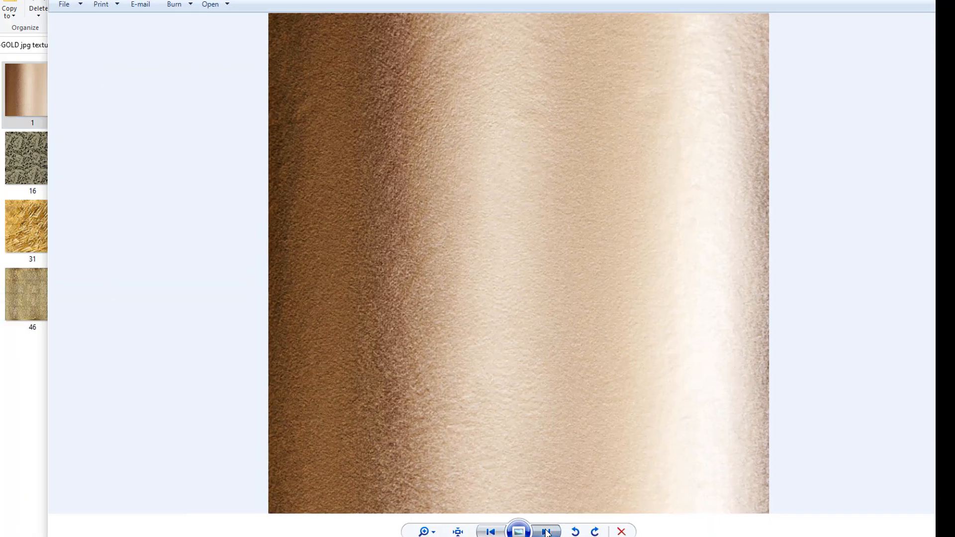
pyautogui.click(547, 532)
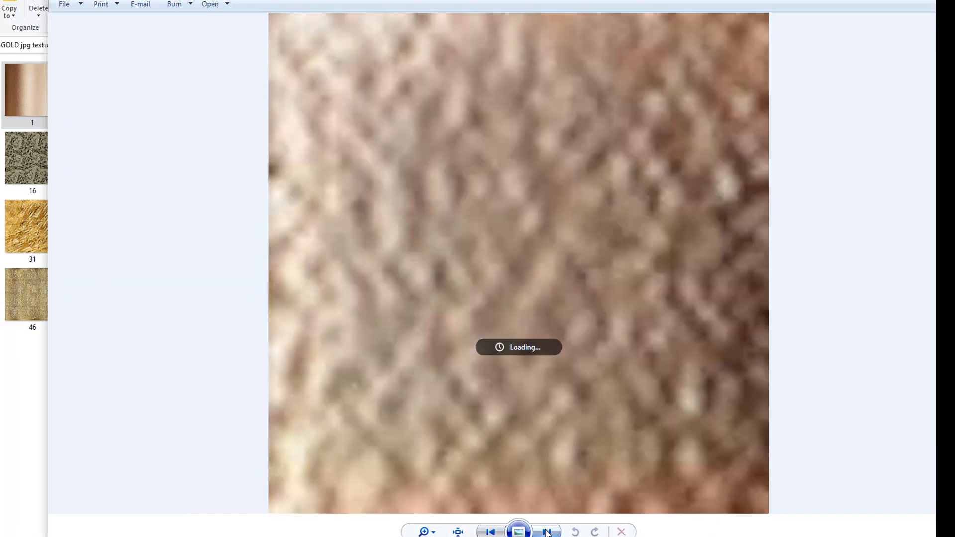